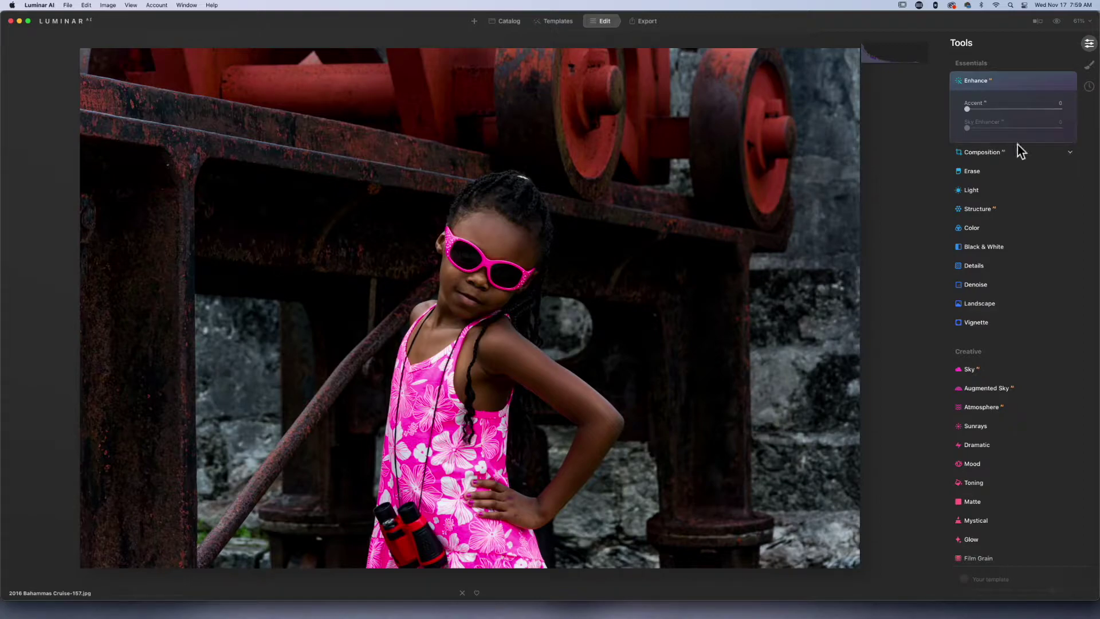
Raise Enhance Accent, compare and check shadow clipping, then settle Accent back at 40
left_click_drag(968, 109, 1000, 116)
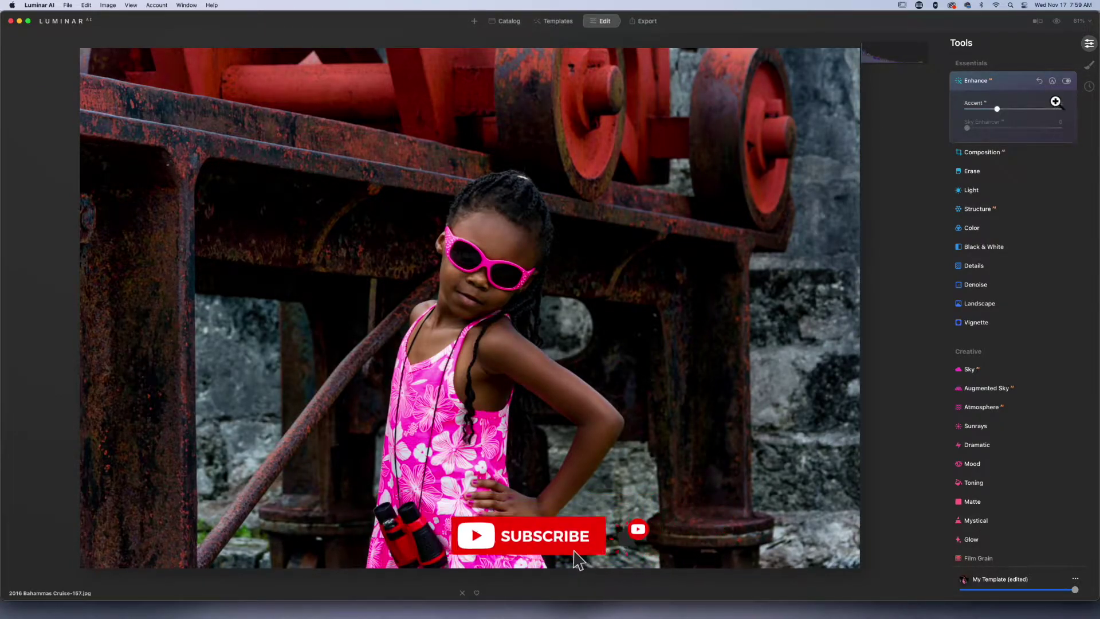
left_click(1067, 82)
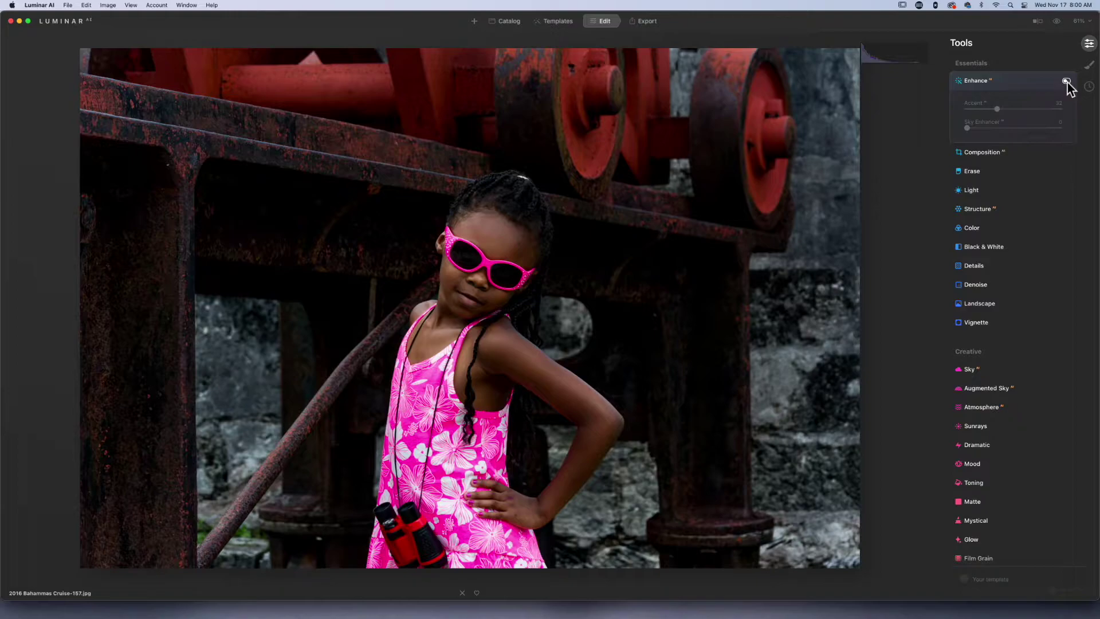
left_click(1067, 82)
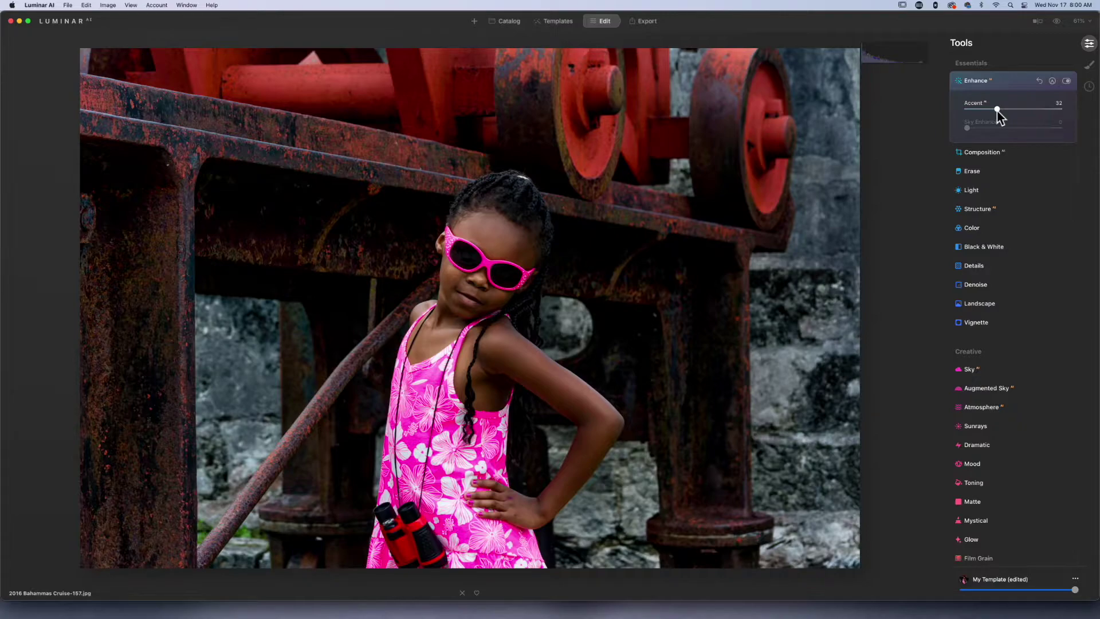
left_click_drag(997, 112, 1041, 116)
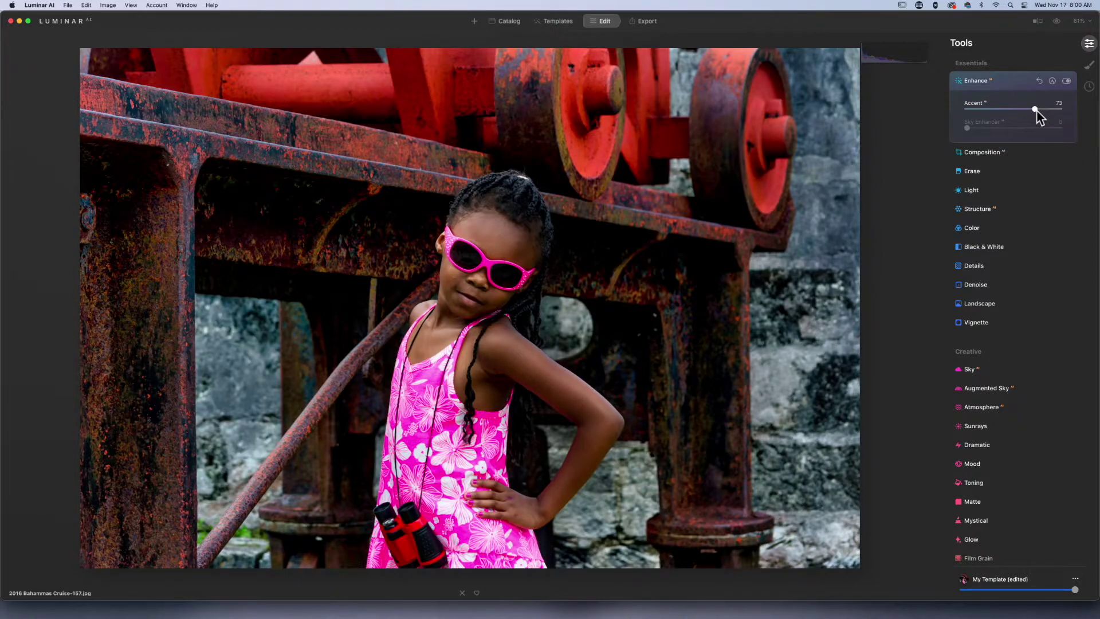
key("super+shift+j")
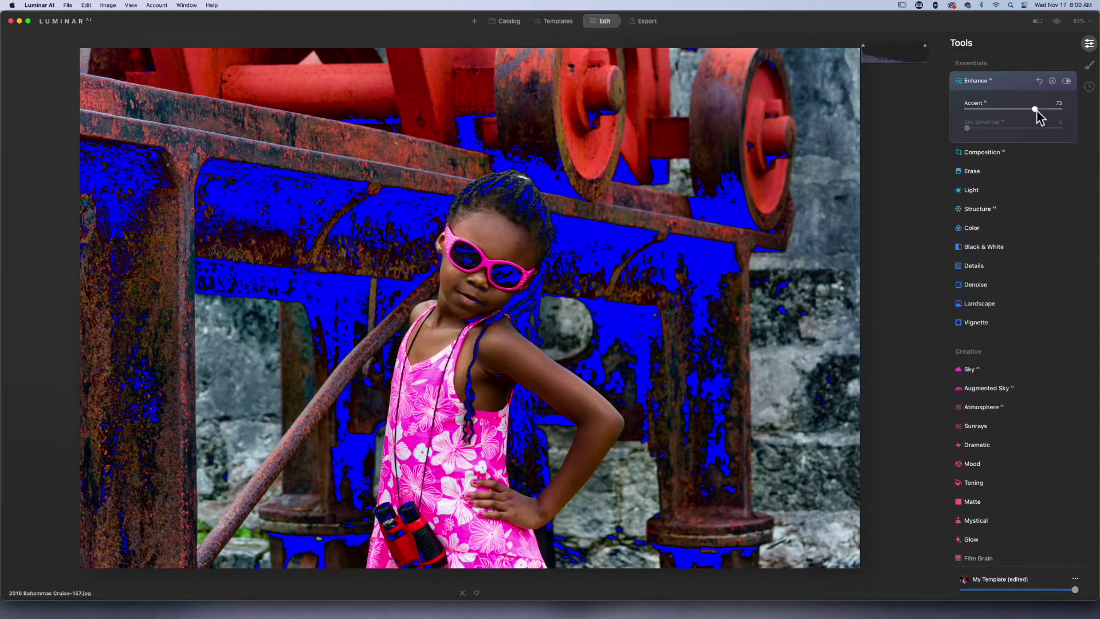
key("super+shift+j")
left_click_drag(1036, 111, 1003, 116)
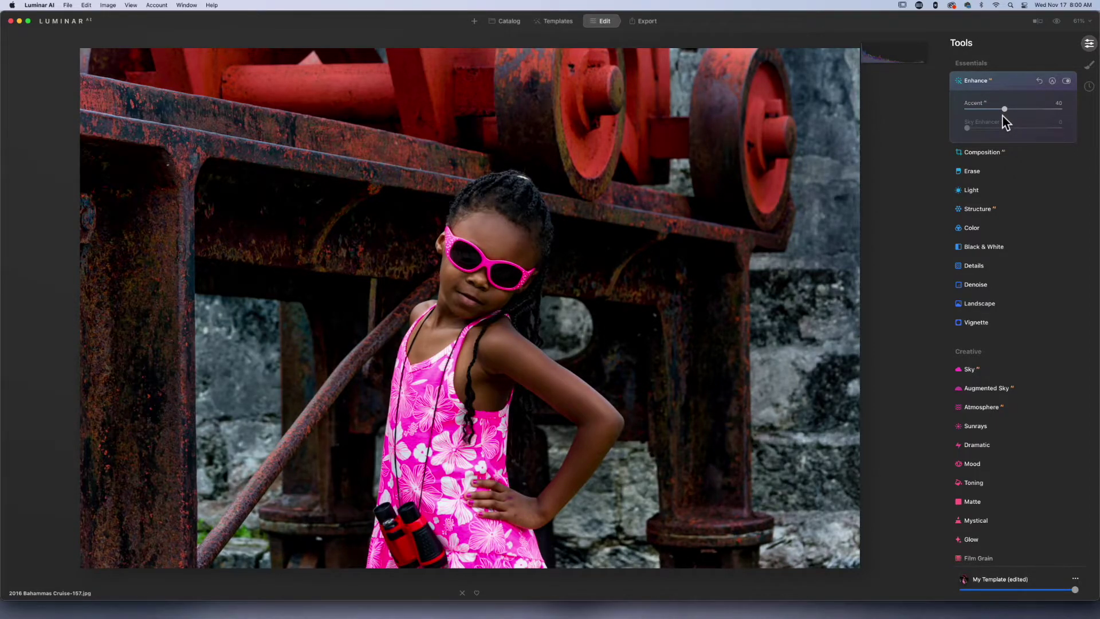
Lift the Light tool's Shadows to 10, briefly checking the Whites and Blacks settings
left_click(1003, 80)
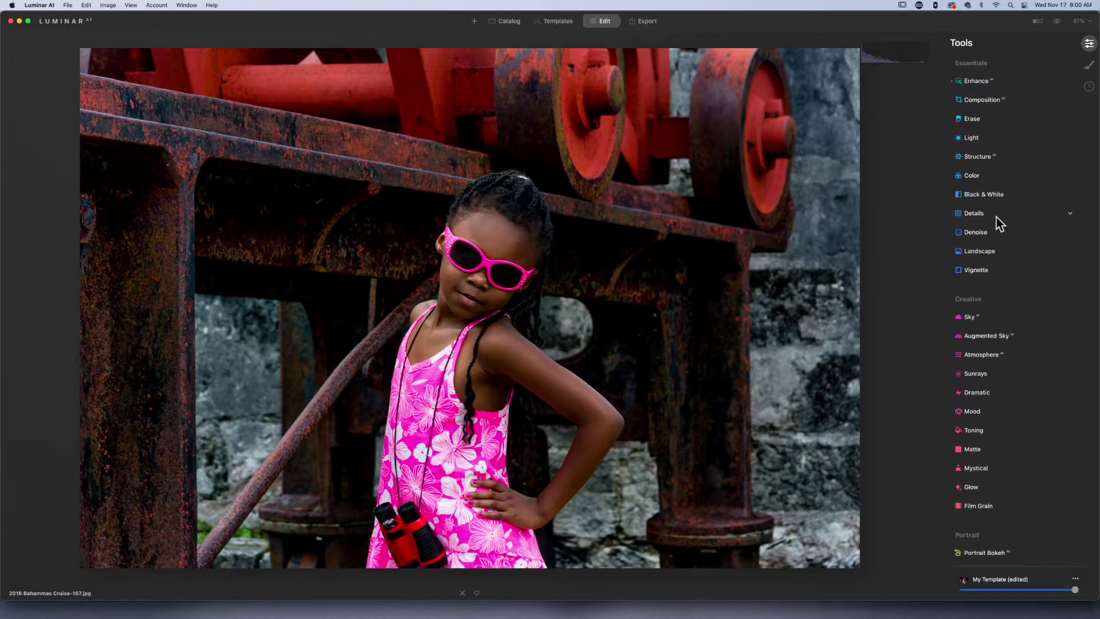
left_click(981, 139)
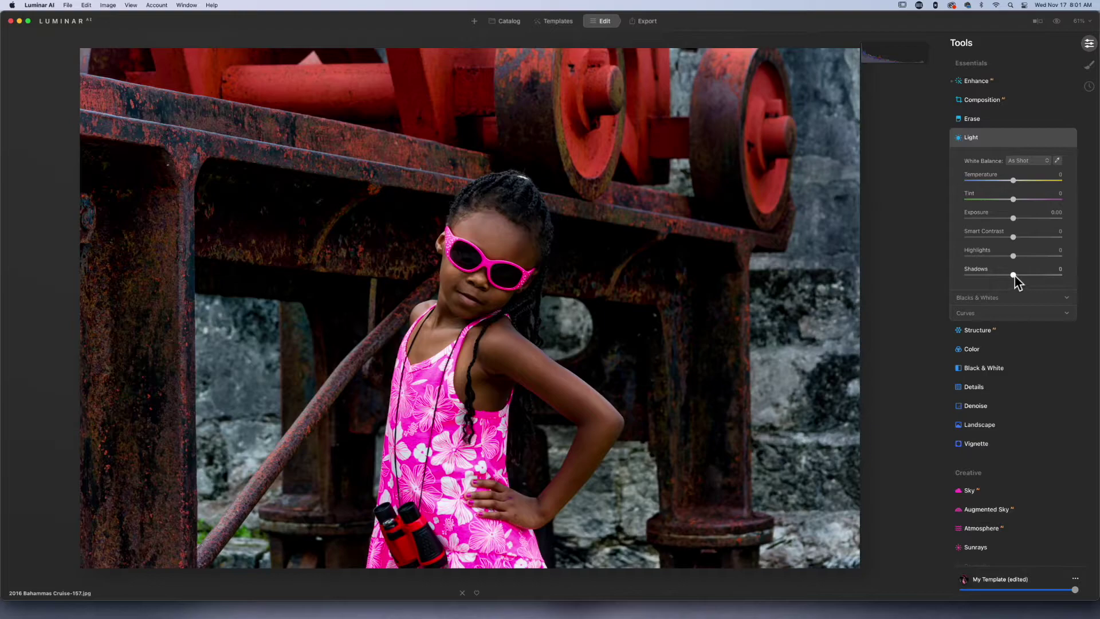
left_click_drag(1015, 277, 1018, 277)
left_click(1015, 299)
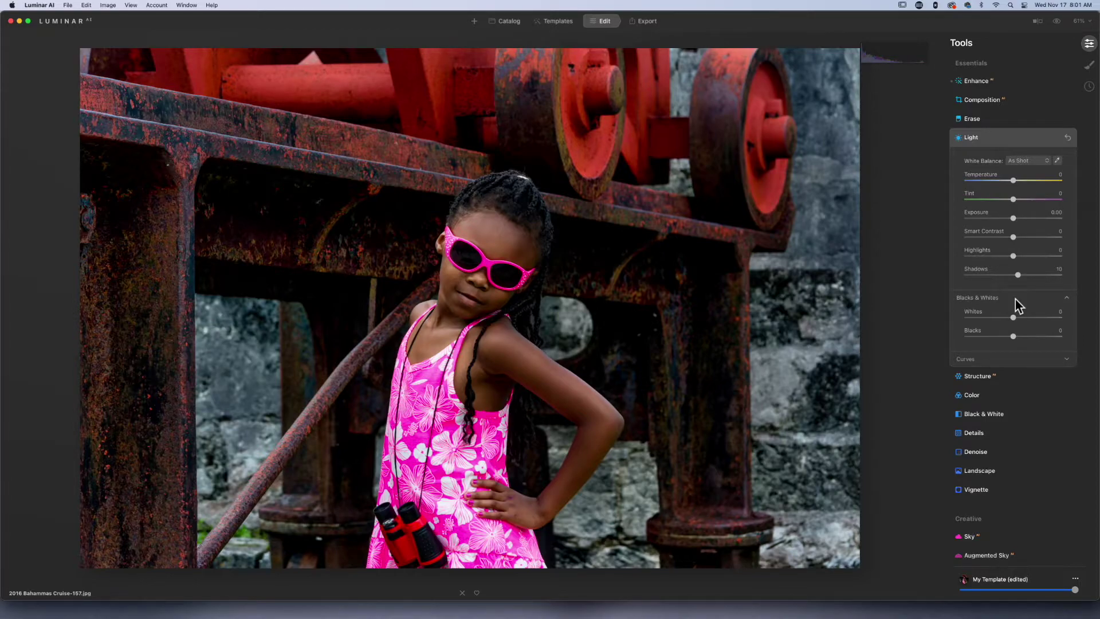
left_click(1015, 299)
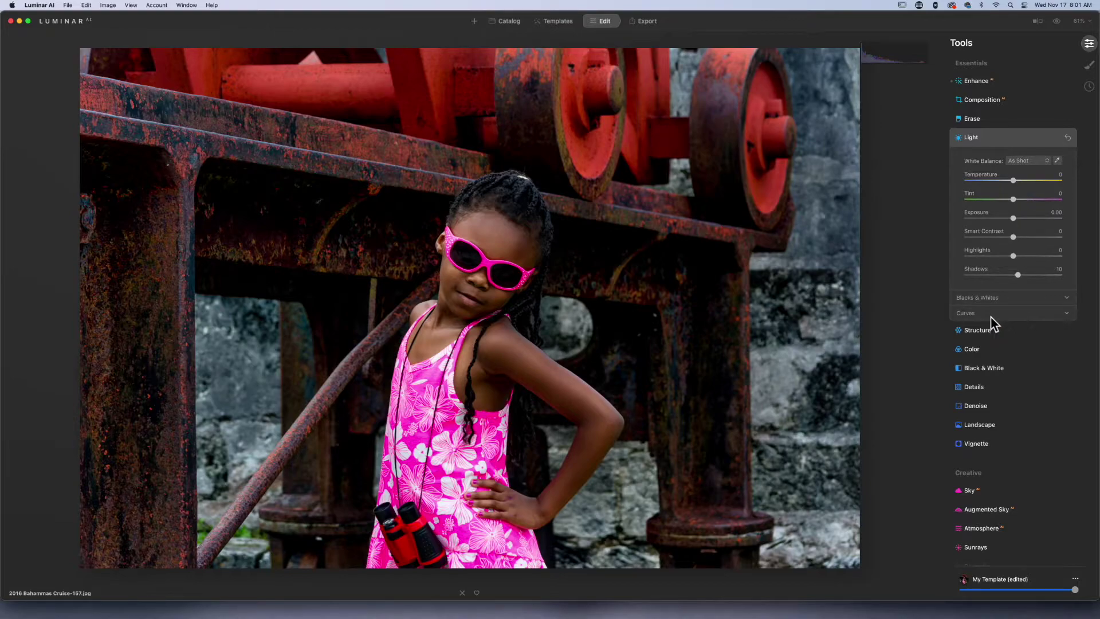
left_click(1016, 138)
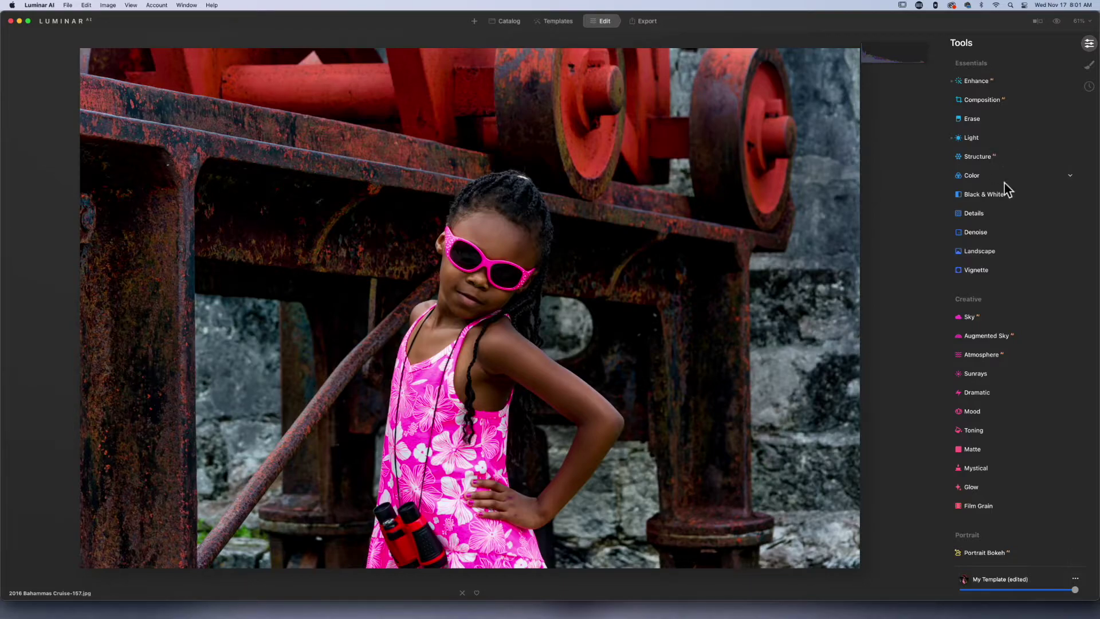
Set Structure Amount to 36, comparing the photo with the tool off and on
left_click(1009, 159)
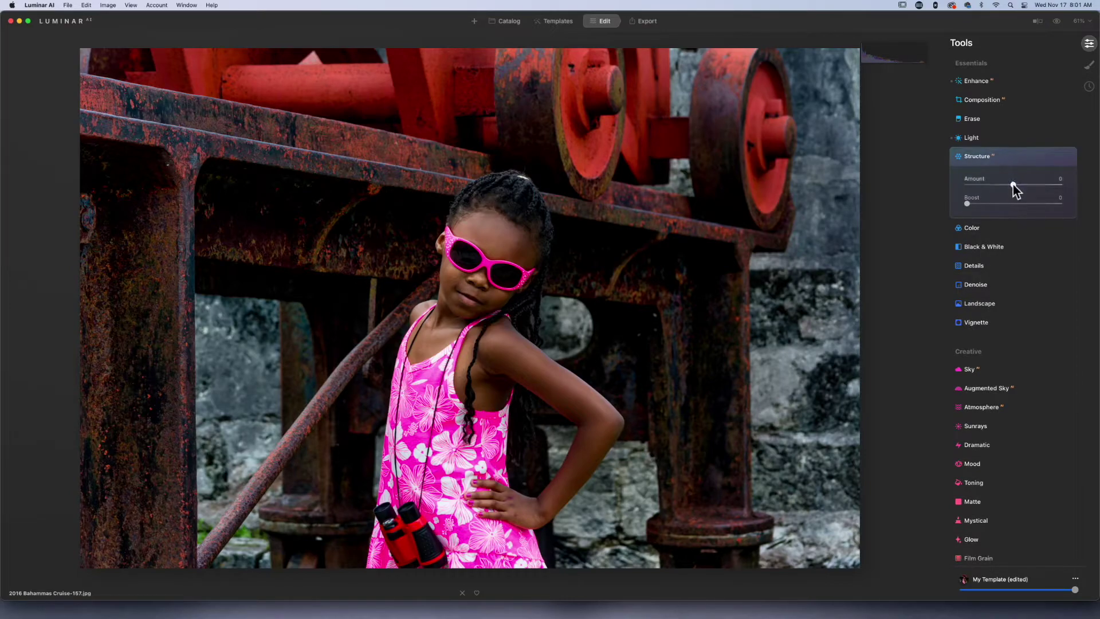
mouse_move(1013, 184)
left_mouse_down()
mouse_move(1042, 187)
mouse_move(967, 188)
mouse_move(1057, 190)
mouse_move(982, 190)
mouse_move(1031, 190)
left_mouse_up()
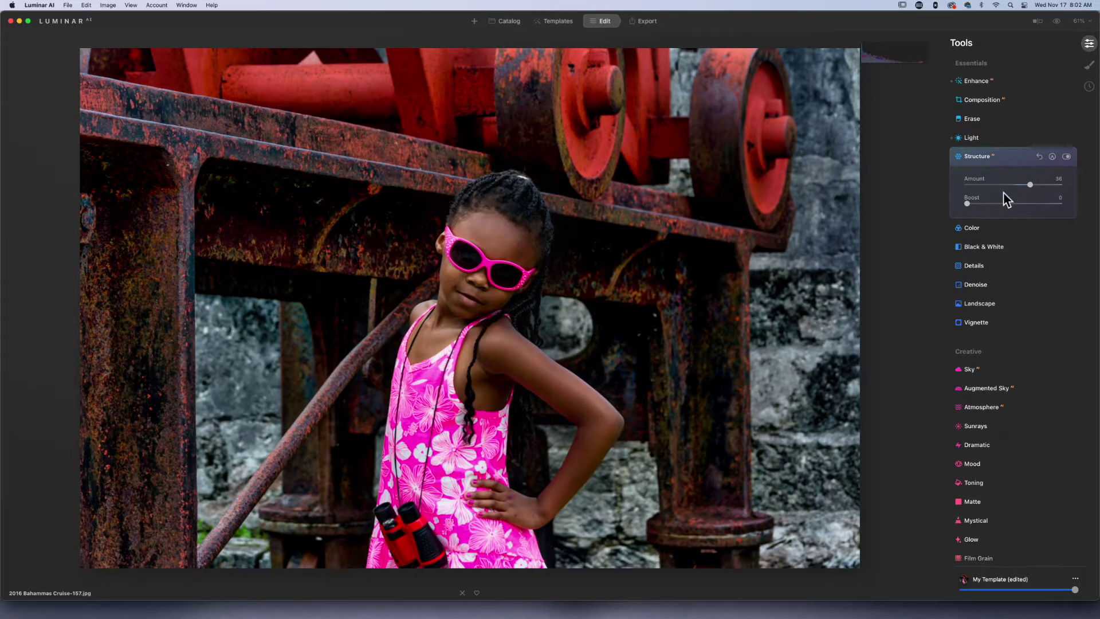
left_click(1067, 157)
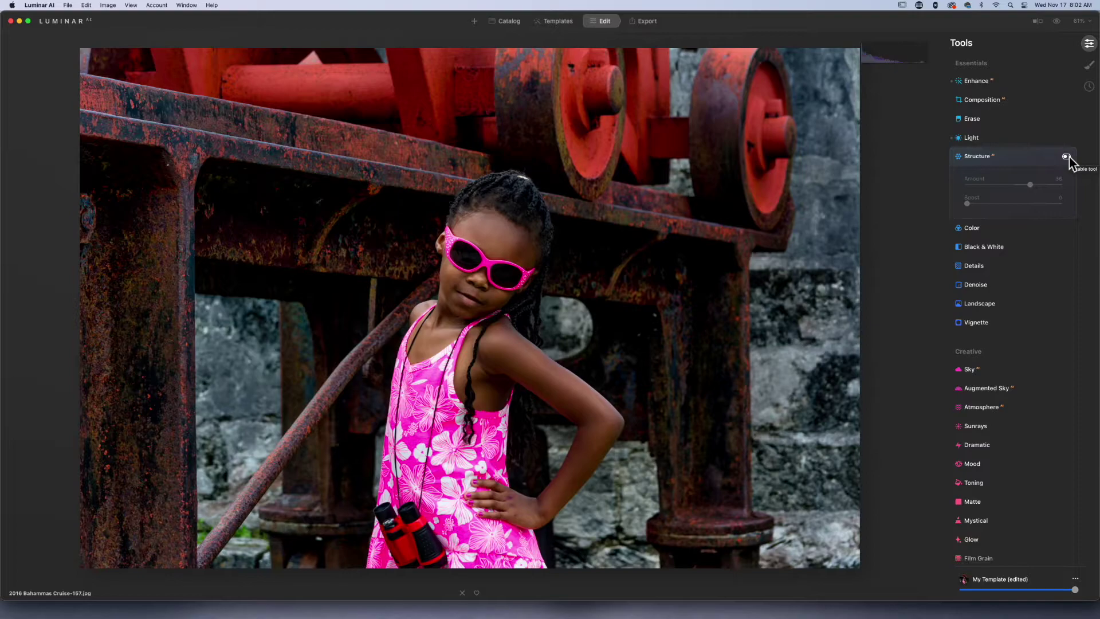
left_click(1066, 156)
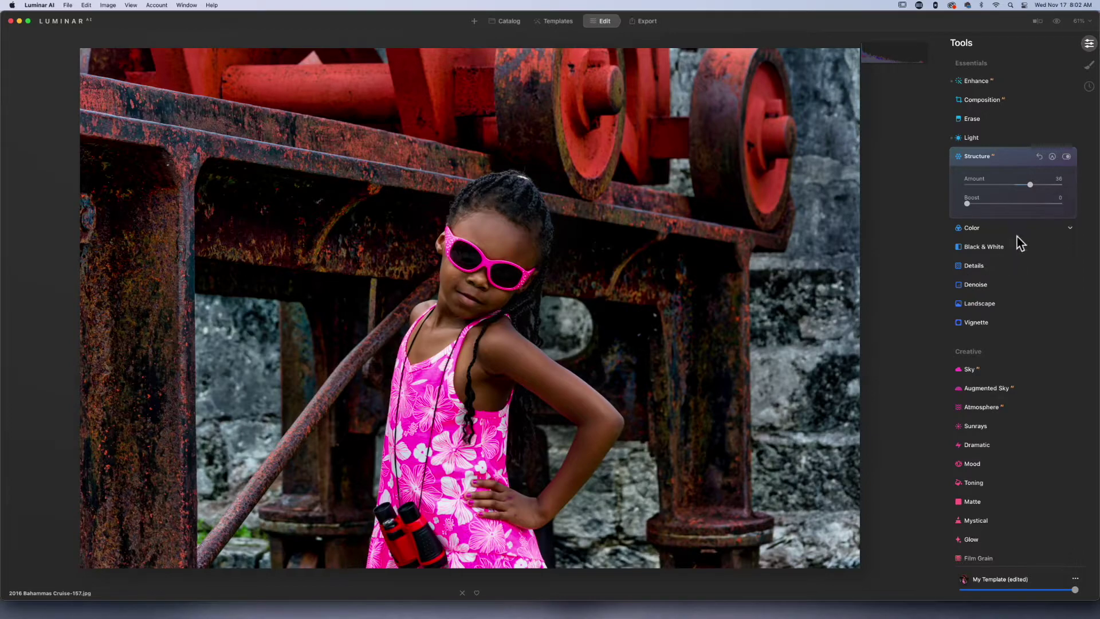
left_click(1005, 156)
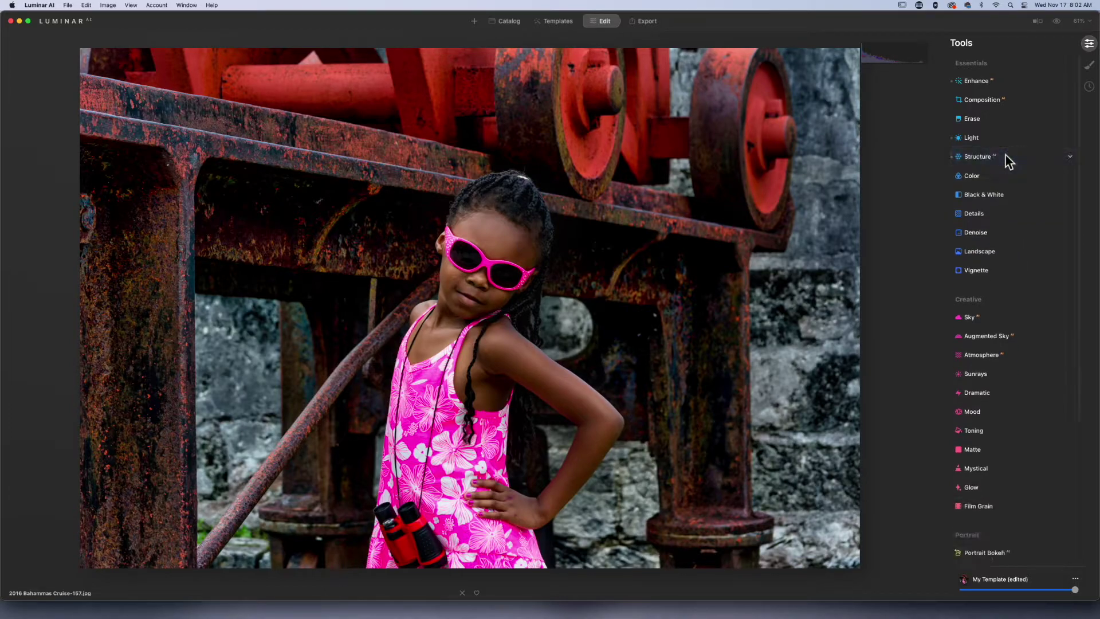
left_click(1002, 194)
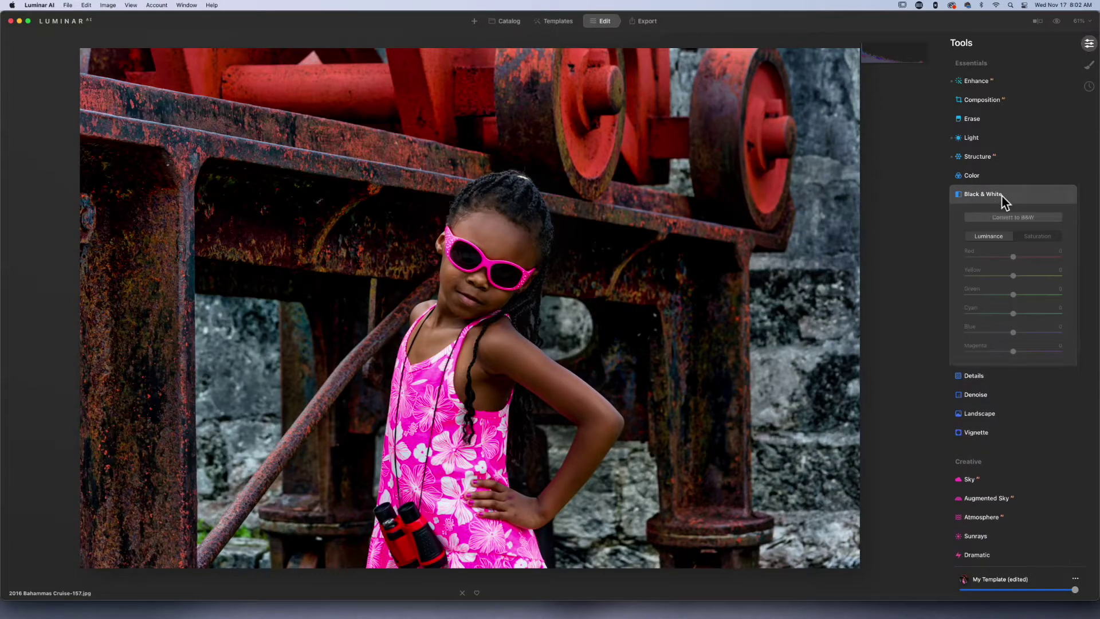
left_click(1011, 220)
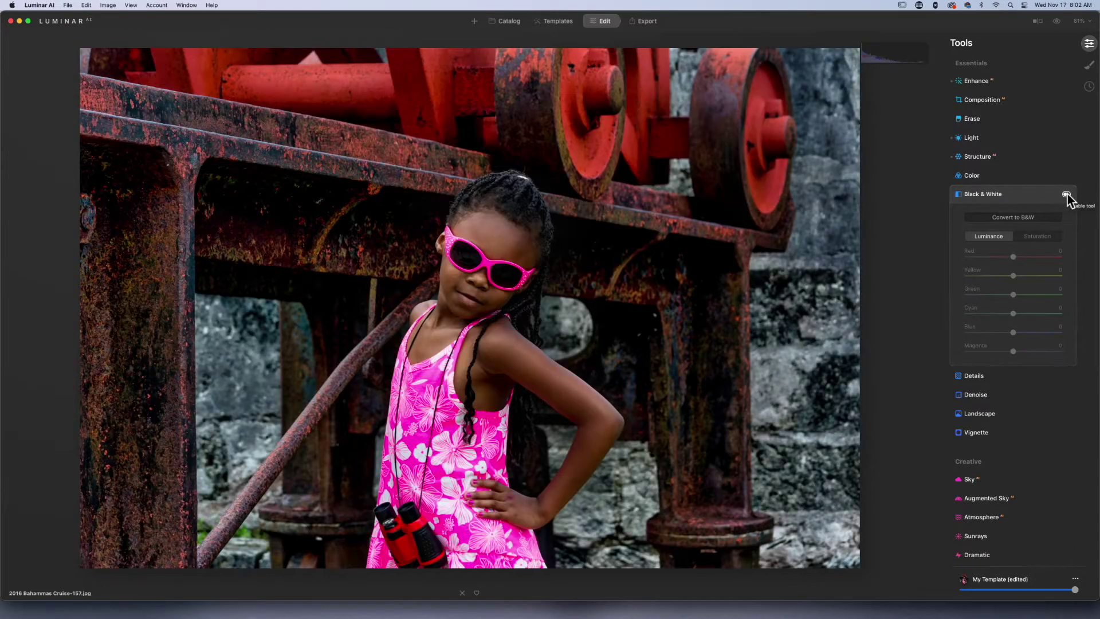
left_click(1028, 196)
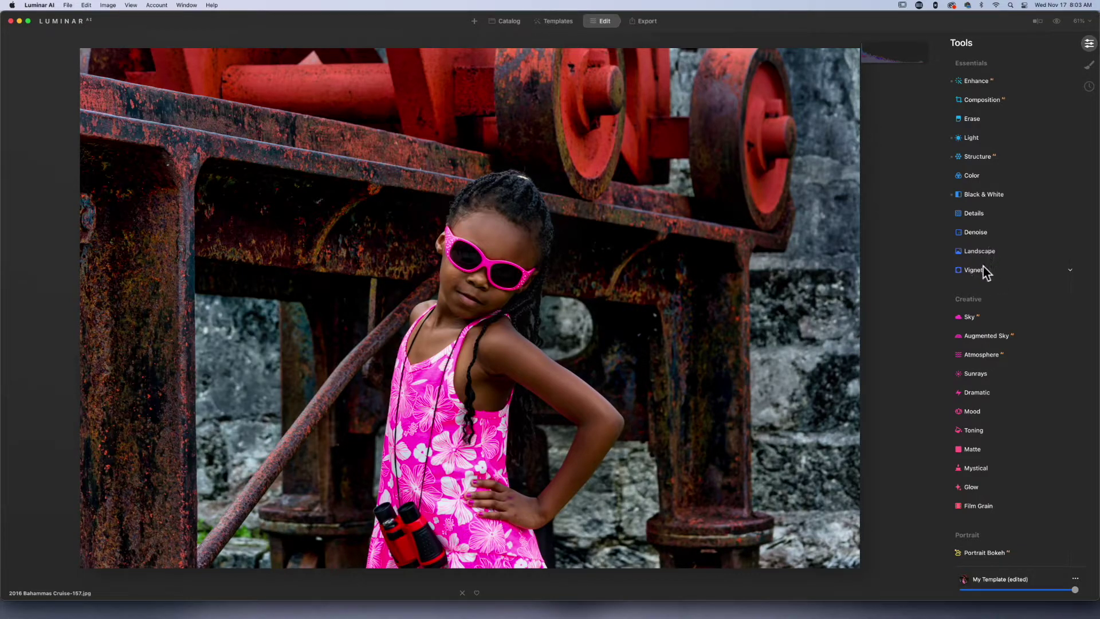
Scroll the Tools panel down to the Dramatic tool in the Creative section
scroll(1005, 280, "down", 3)
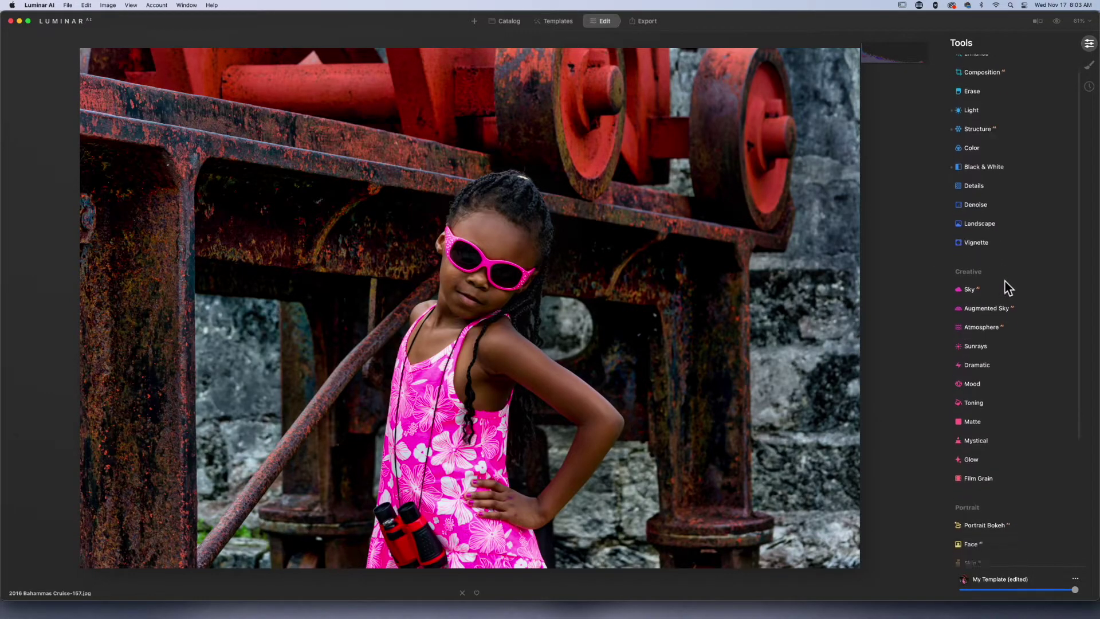
scroll(1005, 281, "down", 2)
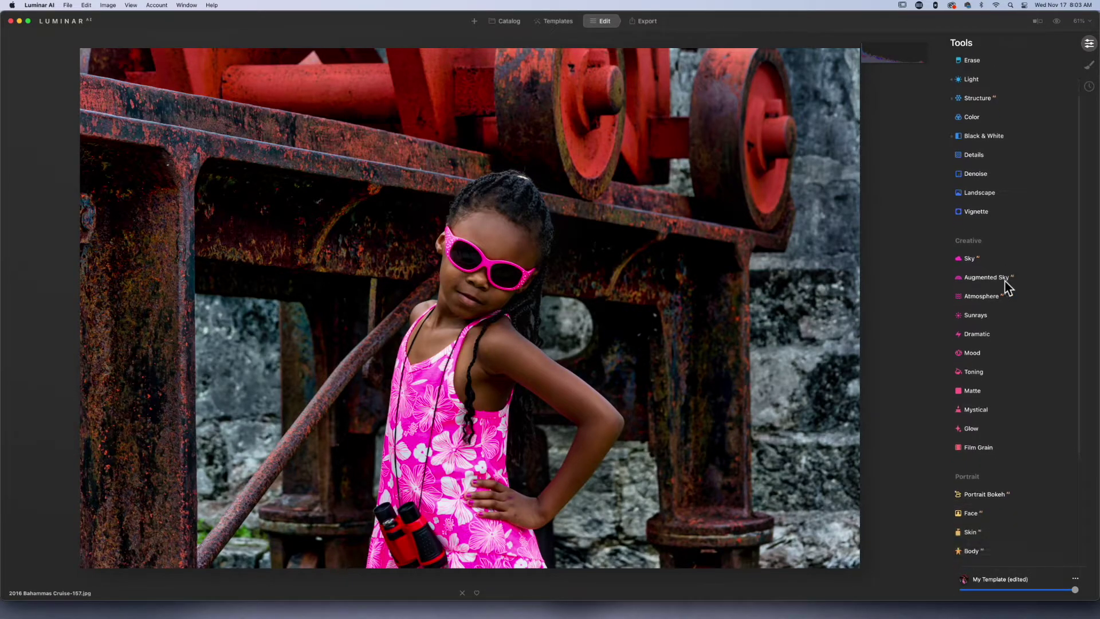
scroll(1005, 281, "up", 5)
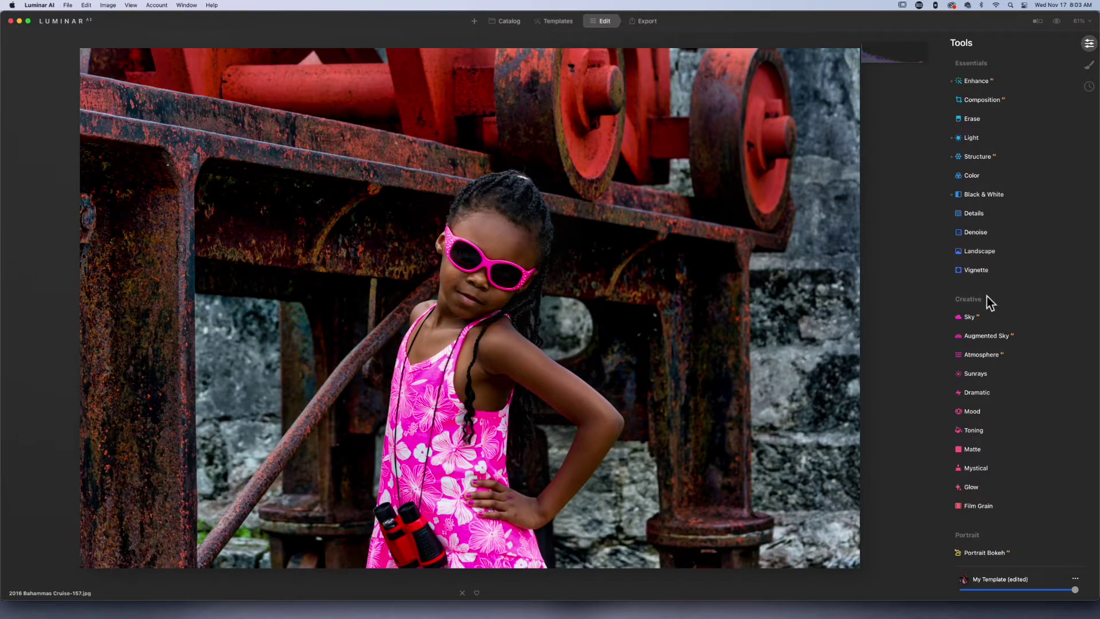
scroll(987, 296, "down", 3)
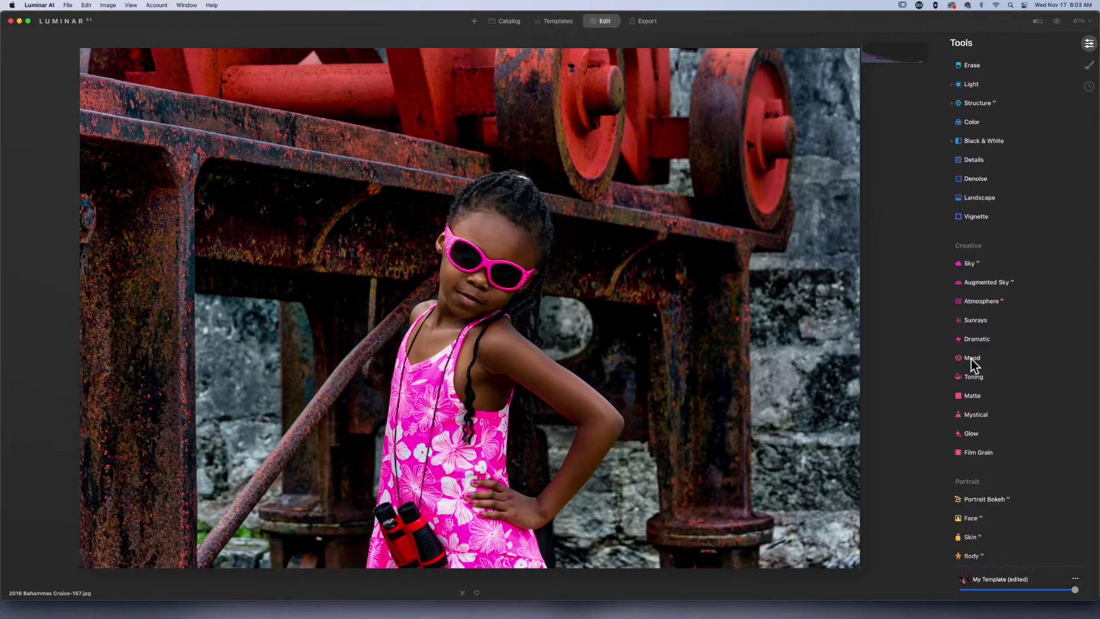
Apply the Dramatic effect at Amount 14, toggling it off and on to compare
left_click(976, 346)
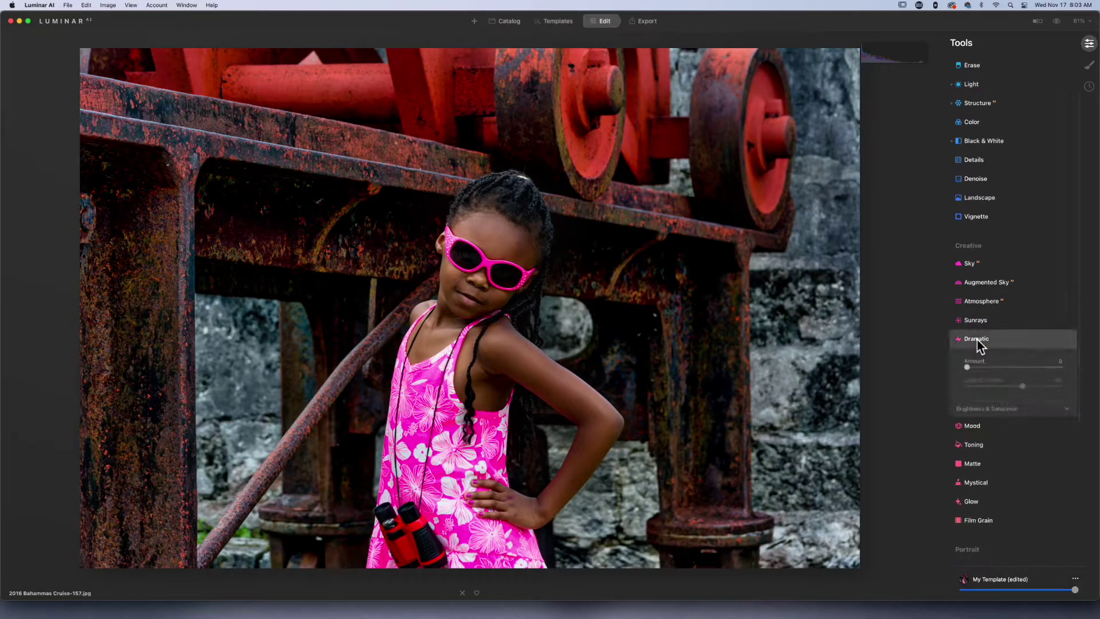
mouse_move(970, 368)
left_mouse_down()
mouse_move(1011, 373)
mouse_move(976, 371)
left_mouse_up()
left_click(1067, 339)
left_click(1066, 339)
left_click(1067, 339)
left_click(1066, 338)
left_click(1067, 338)
left_click(1067, 338)
left_click(974, 339)
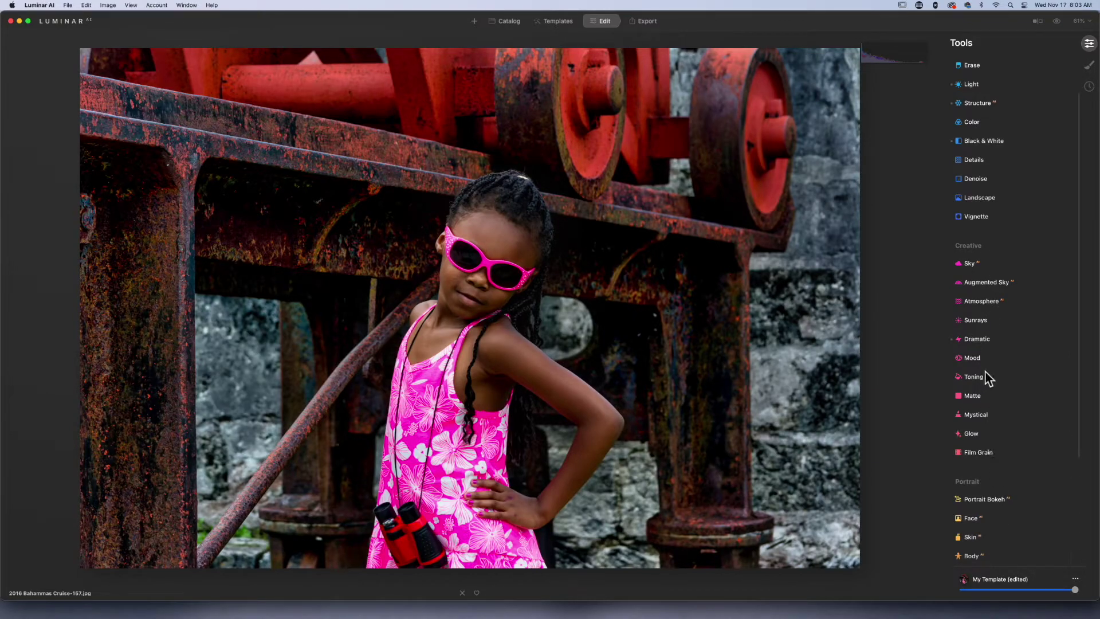
scroll(986, 373, "down", 3)
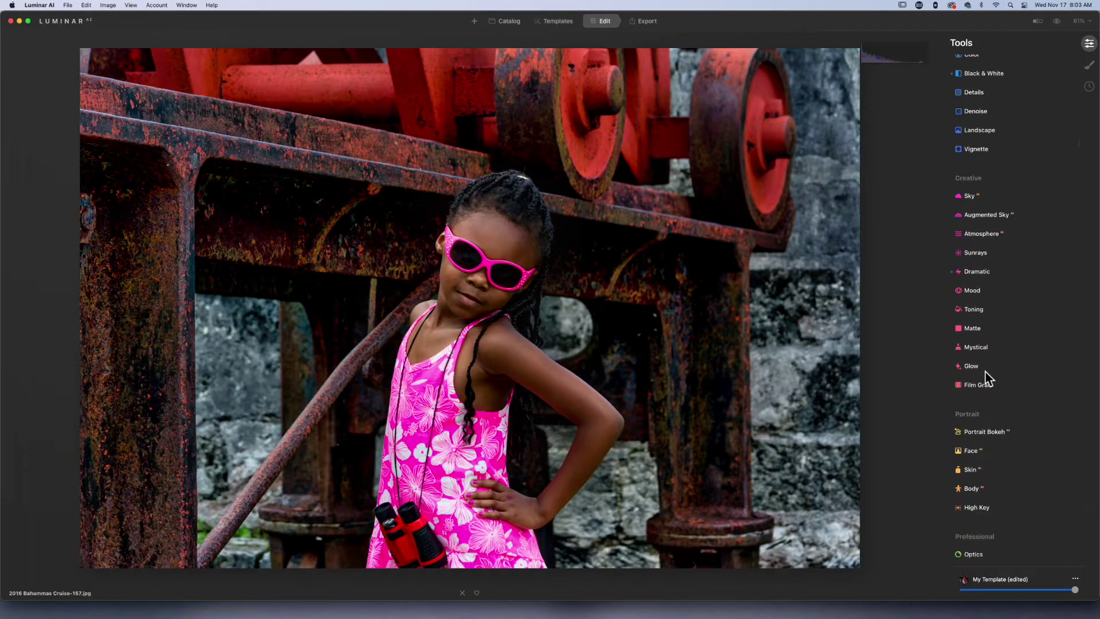
Add a Basic local mask and raise its Shadows to 28
scroll(987, 379, "up", 5)
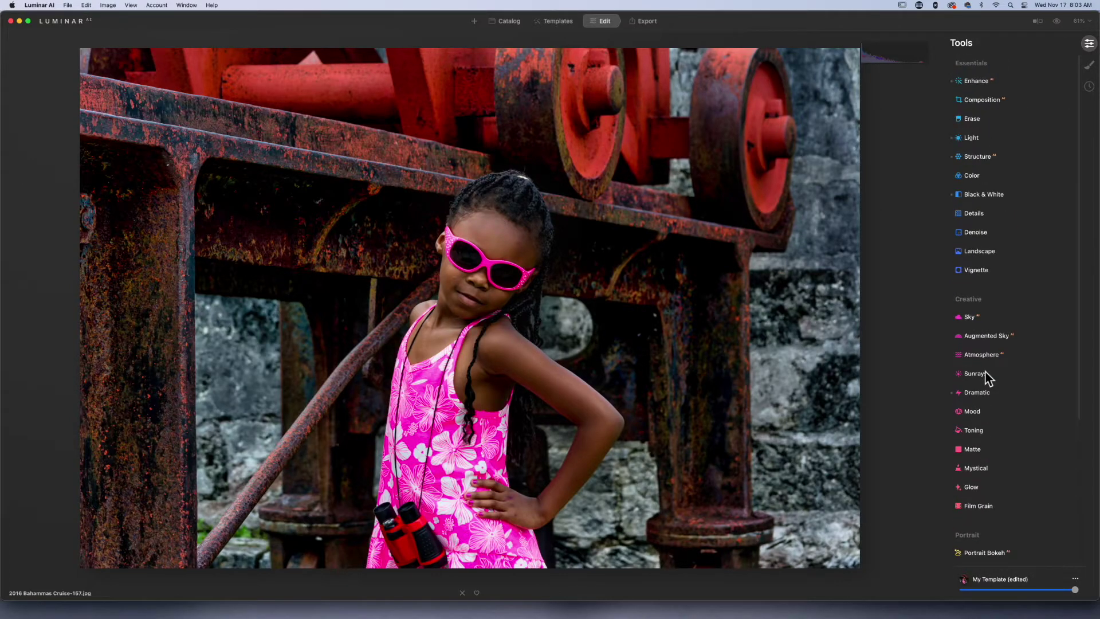
left_click(1091, 67)
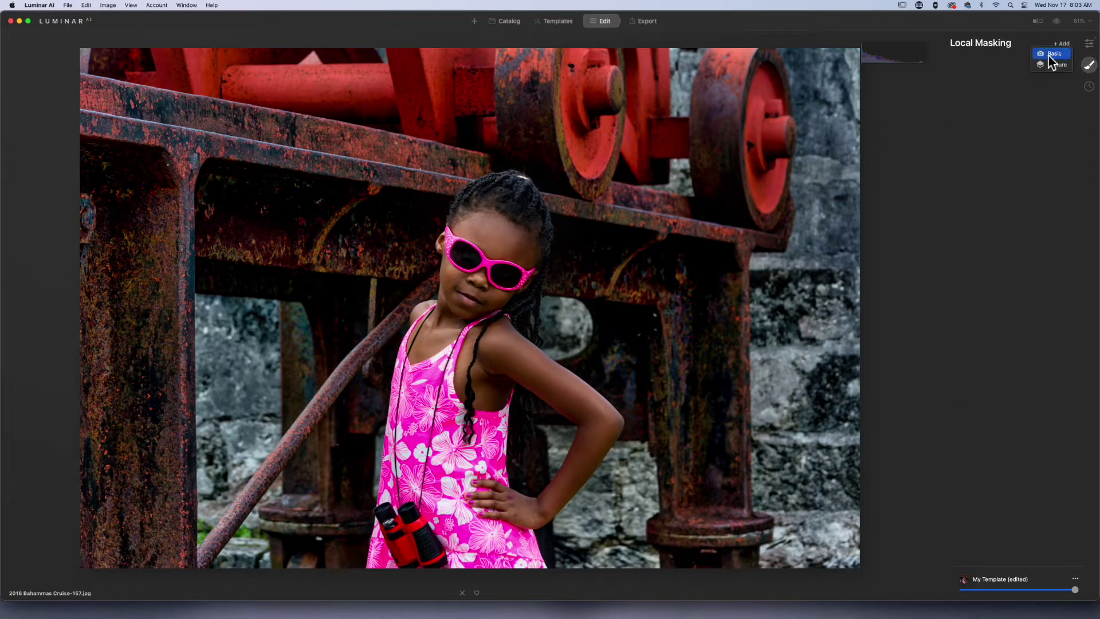
left_click(1052, 54)
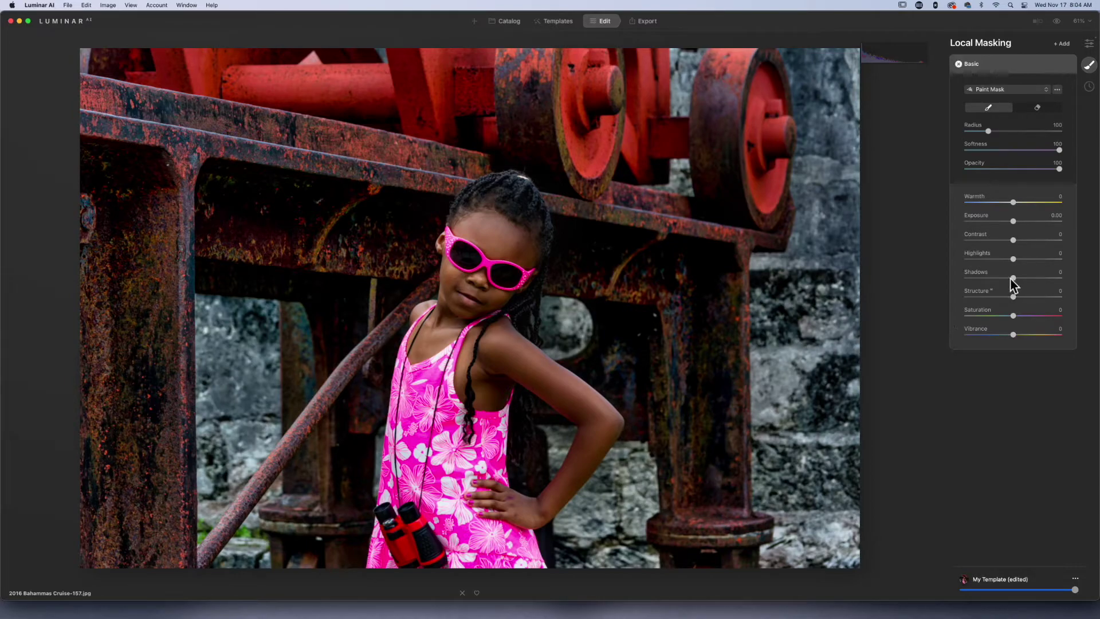
left_click_drag(1012, 279, 1020, 280)
left_click_drag(1019, 280, 1025, 282)
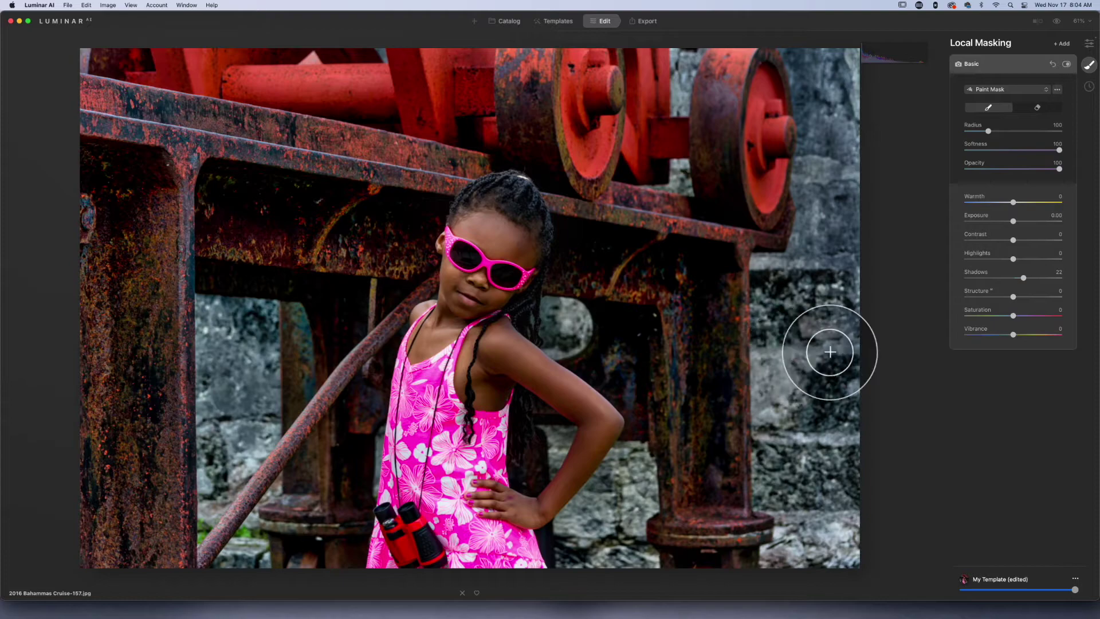
mouse_move(1024, 278)
left_mouse_down()
mouse_move(1013, 281)
mouse_move(1022, 281)
left_mouse_up()
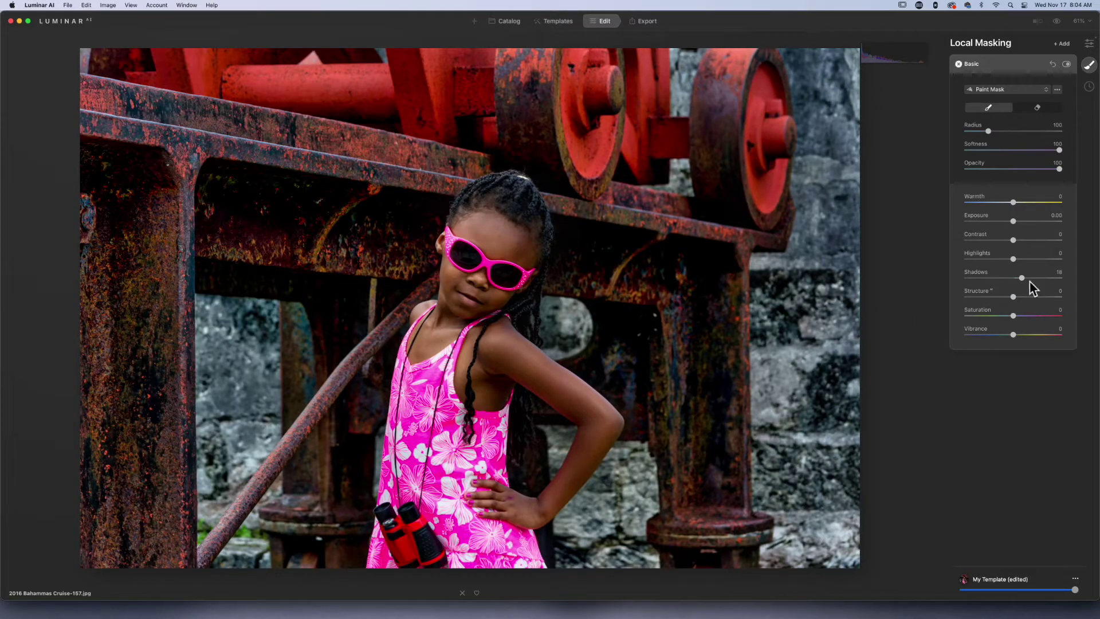
left_click_drag(1021, 279, 1027, 280)
Brush the mask over the dark right-hand post and the upper-left rusty beam
left_click(708, 463)
mouse_move(711, 281)
left_mouse_down()
mouse_move(707, 316)
mouse_move(702, 272)
mouse_move(576, 259)
mouse_move(571, 249)
mouse_move(720, 258)
mouse_move(711, 290)
left_mouse_up()
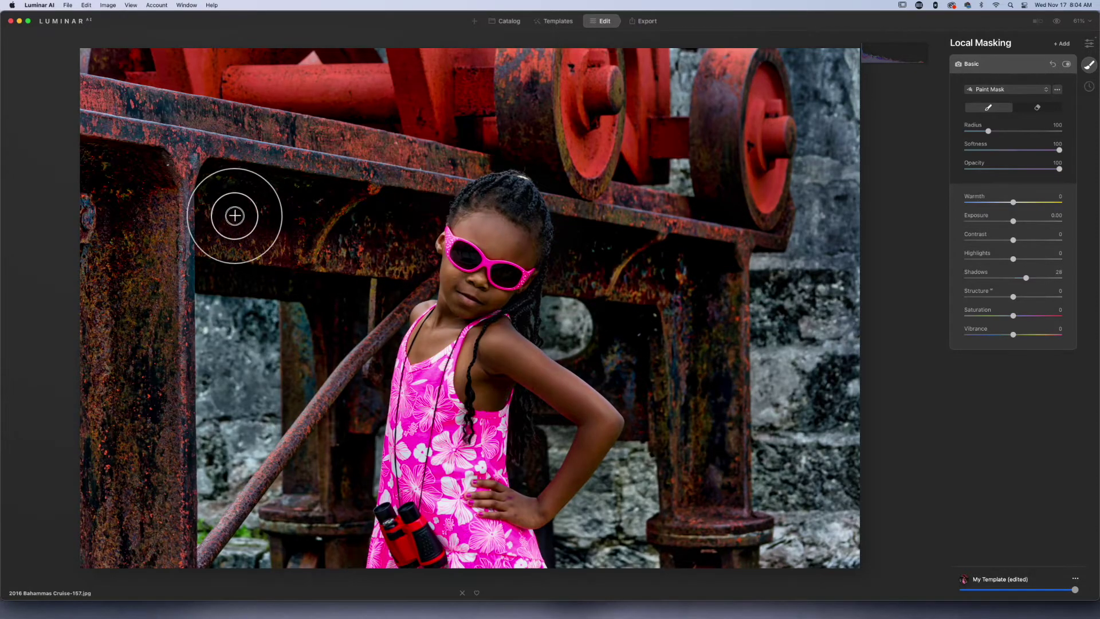
mouse_move(233, 216)
left_mouse_down()
mouse_move(221, 213)
mouse_move(404, 219)
mouse_move(216, 192)
left_mouse_up()
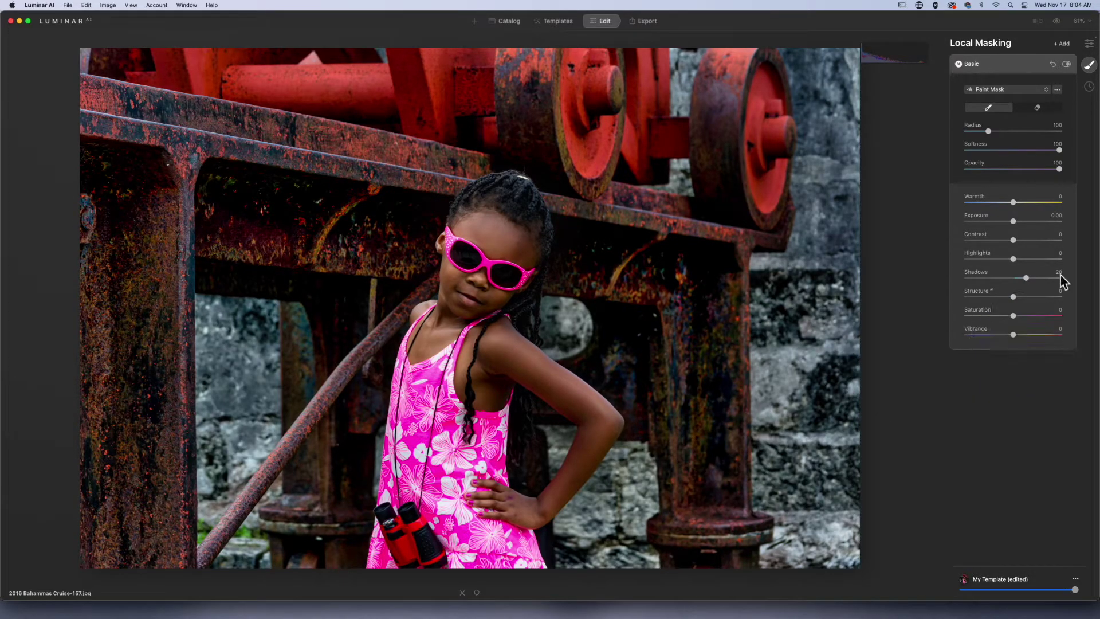
left_click(1058, 89)
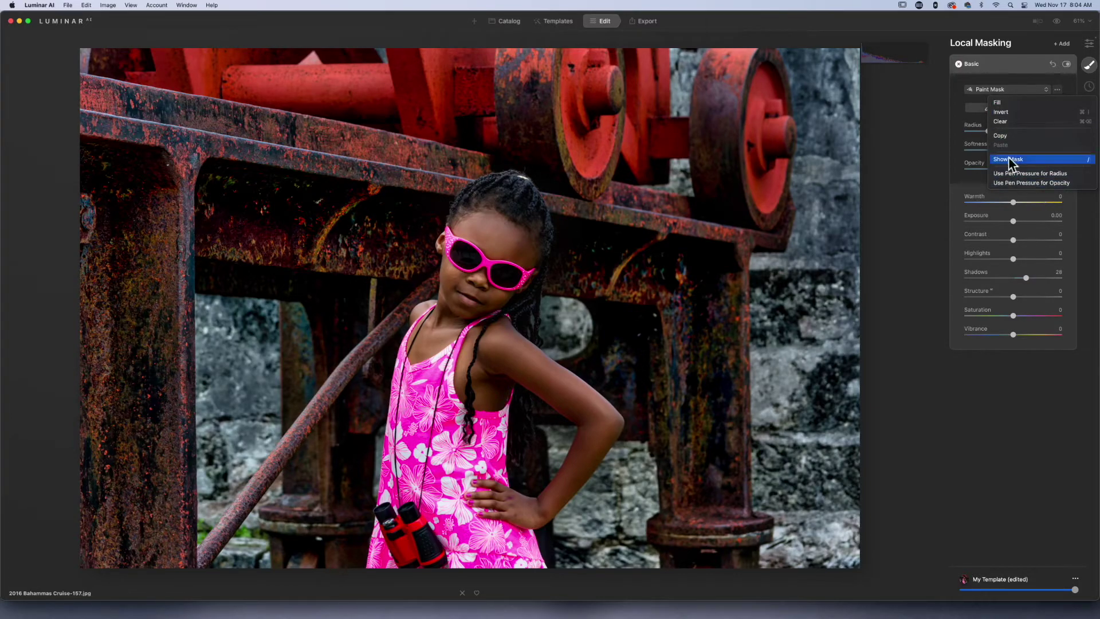
Show the red mask overlay, extend it down the vertical post, shrink the brush to 52, and compare
left_click(948, 215)
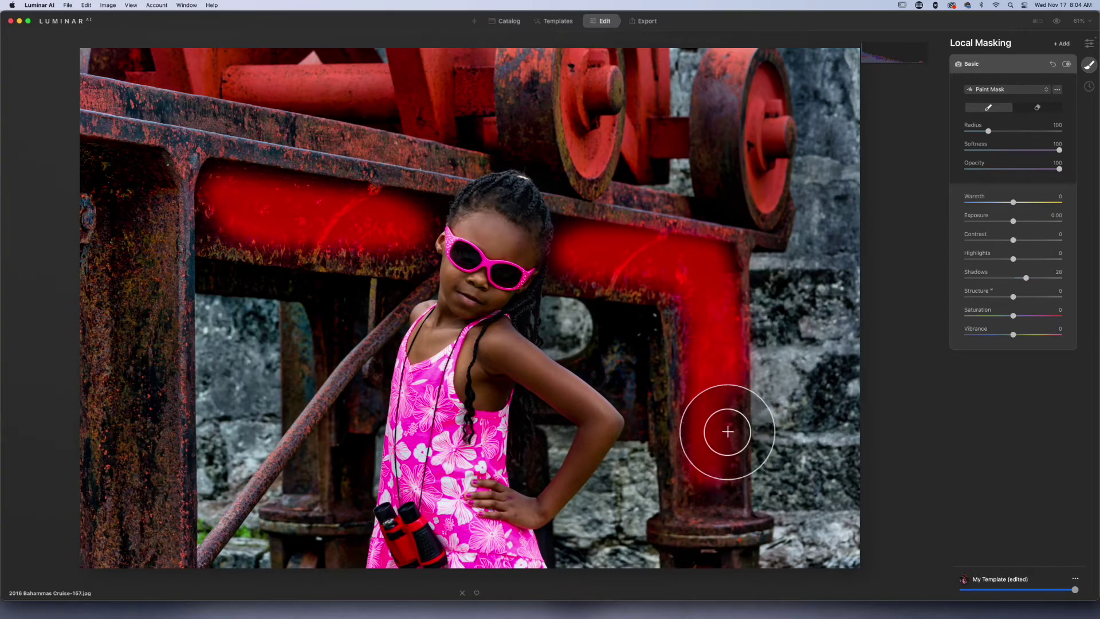
mouse_move(729, 438)
left_mouse_down()
mouse_move(722, 492)
mouse_move(705, 499)
mouse_move(703, 417)
left_mouse_up()
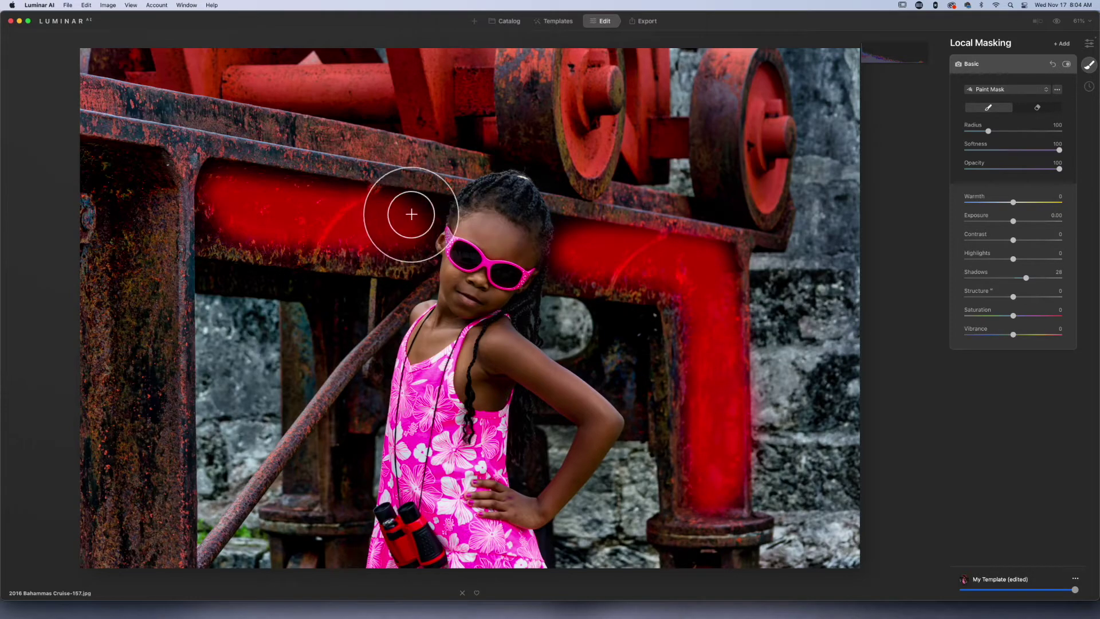
key("bracketleft")
key("bracketleft")
key("bracketleft")
key("bracketleft")
key("bracketleft")
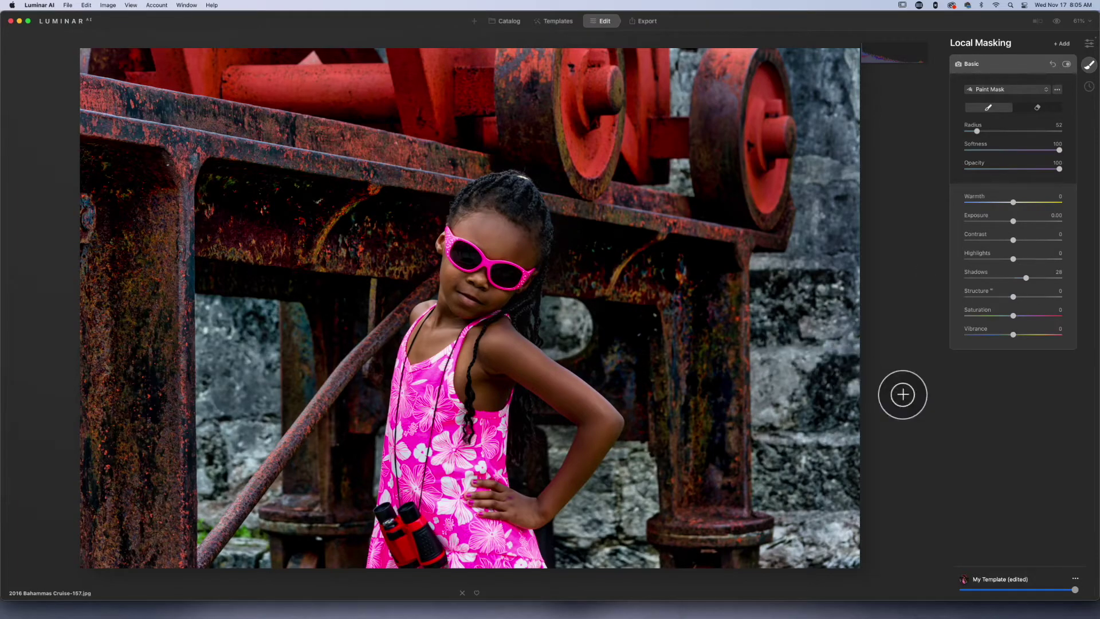
left_click(1066, 64)
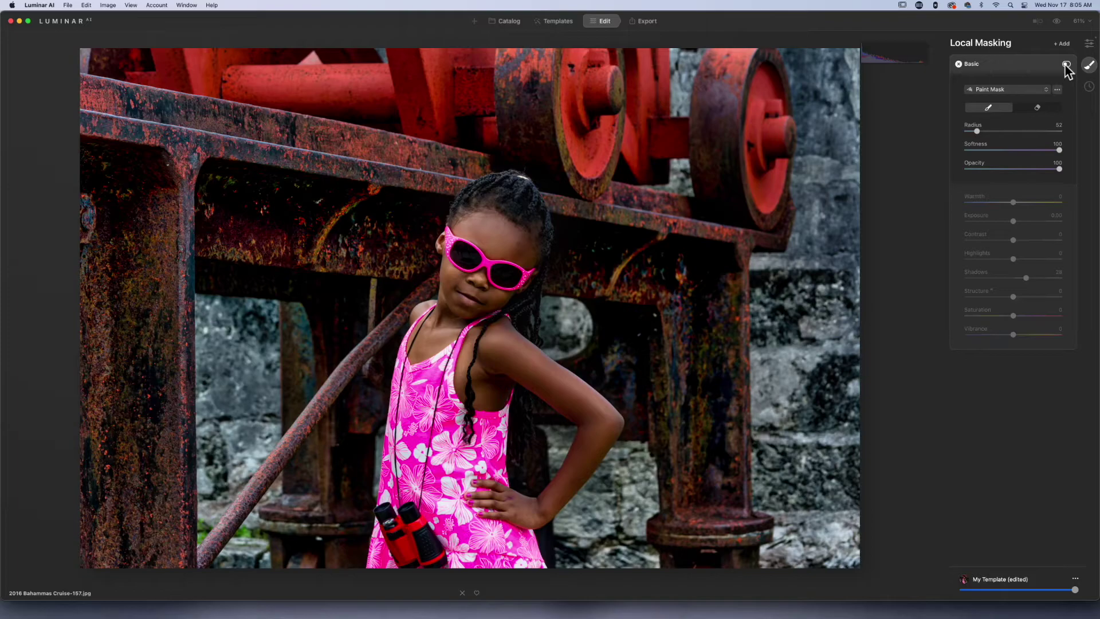
left_click(1066, 65)
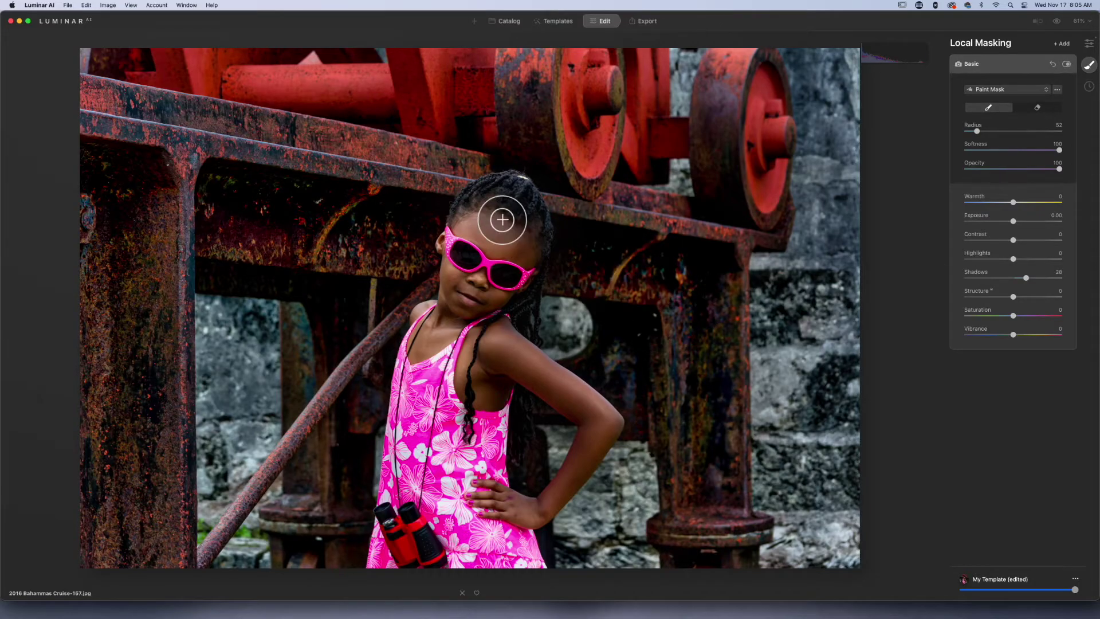
Add a second Basic mask with a slight Shadows lift and paint it over the girl's hair
left_click(1003, 63)
left_click(1066, 46)
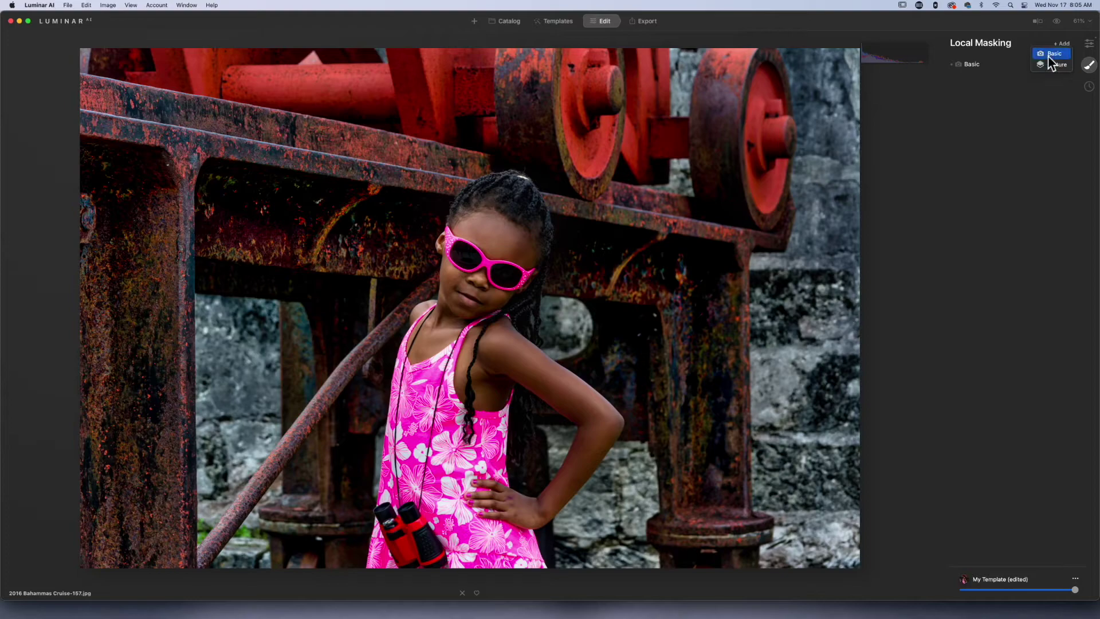
left_click(1049, 64)
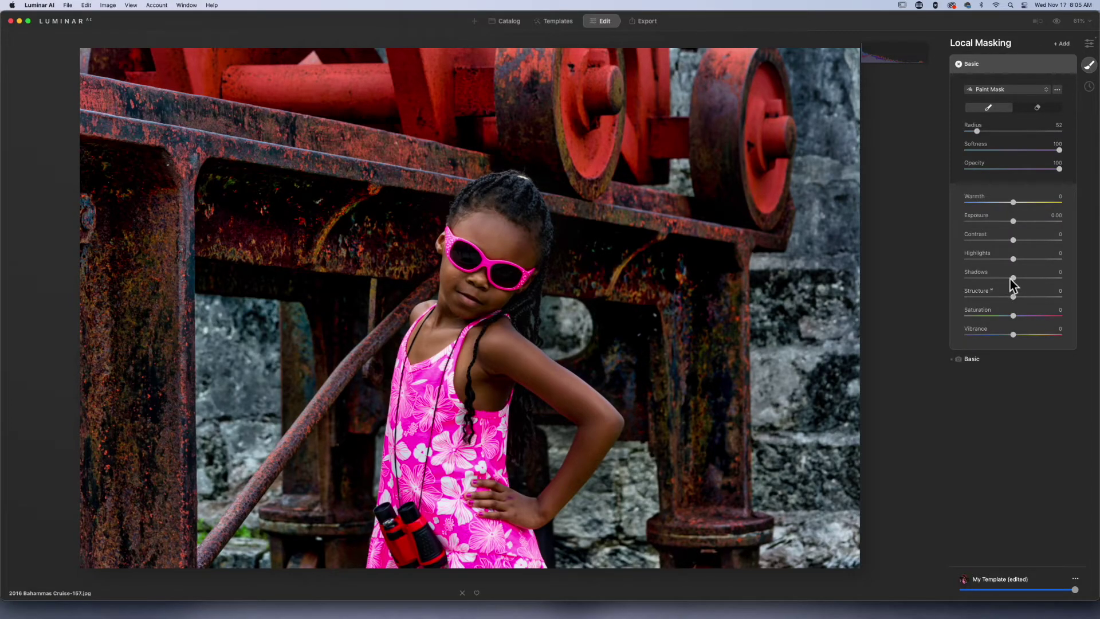
left_click_drag(1013, 278, 1017, 298)
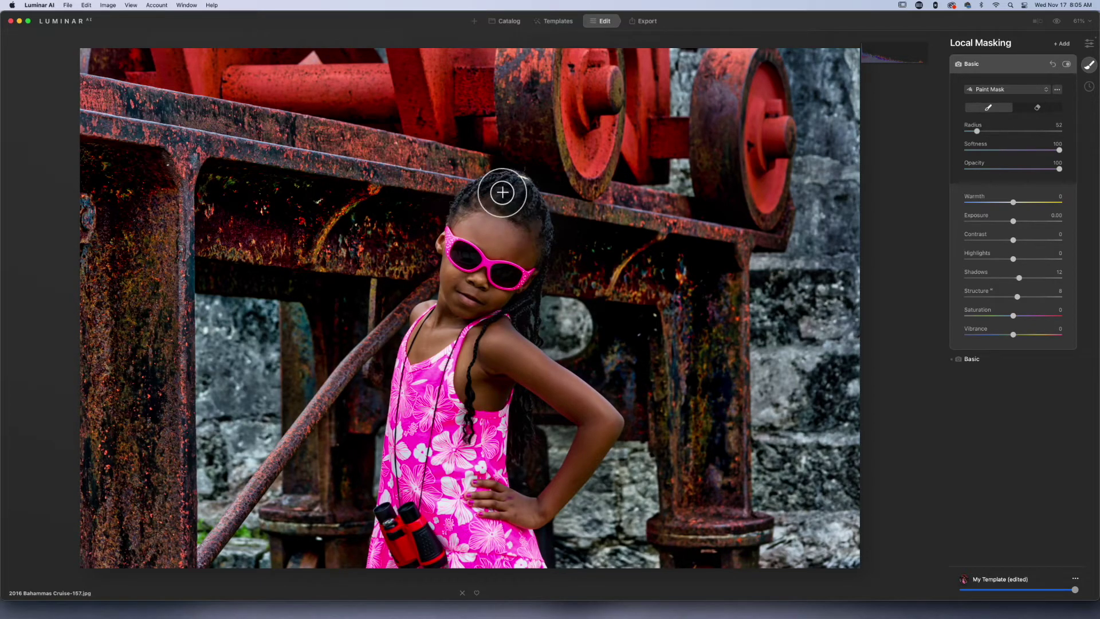
mouse_move(468, 199)
left_mouse_down()
mouse_move(526, 188)
mouse_move(518, 200)
mouse_move(533, 258)
left_mouse_up()
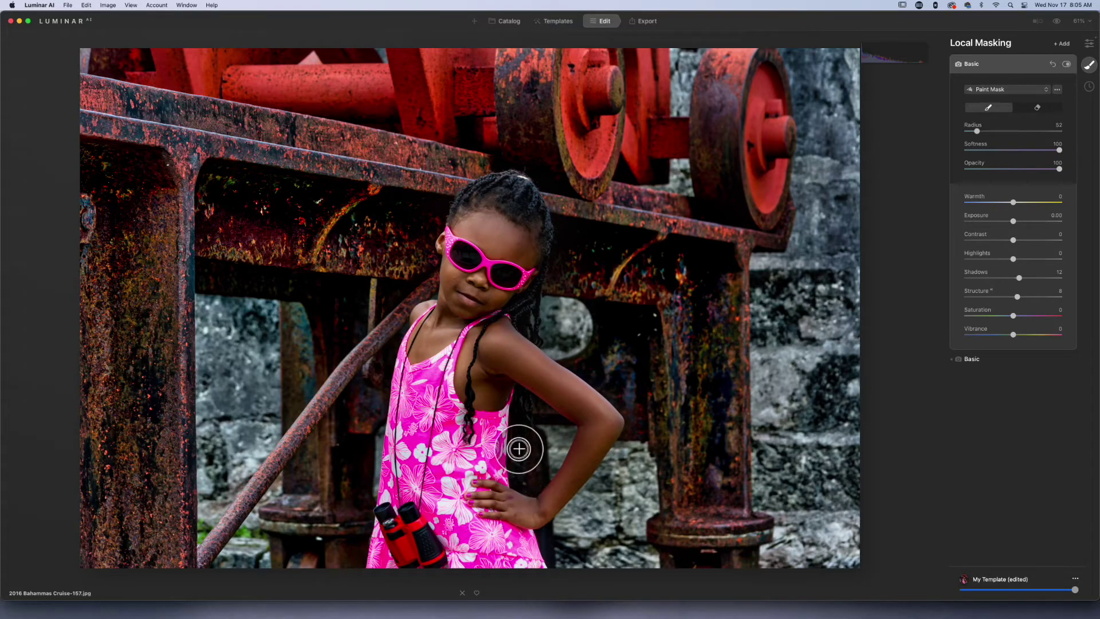
left_click_drag(519, 406, 519, 416)
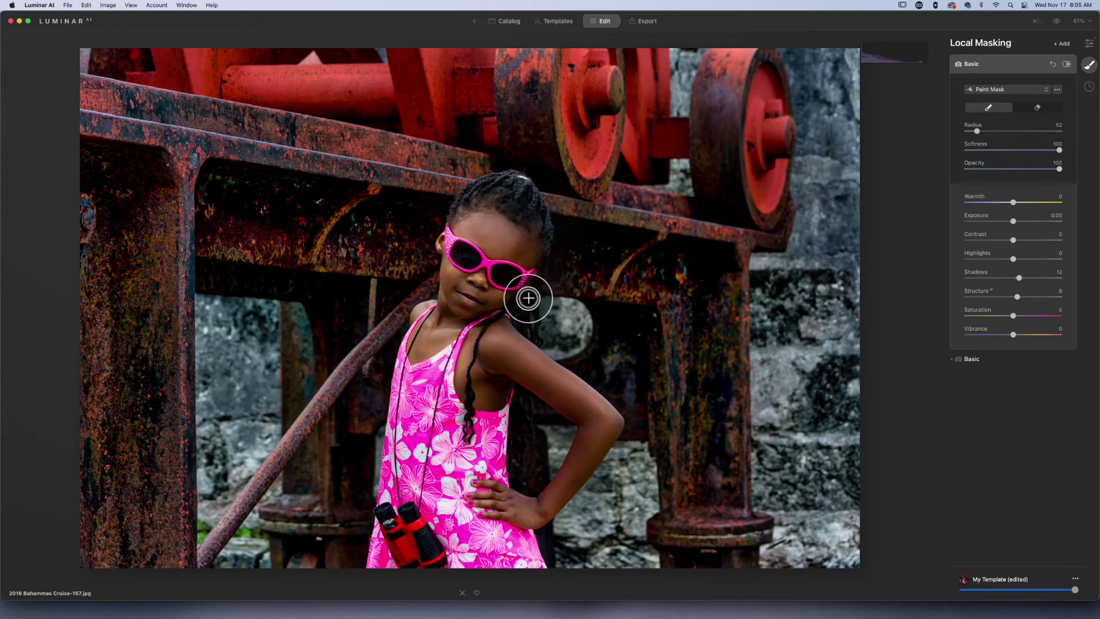
left_click_drag(521, 314, 521, 322)
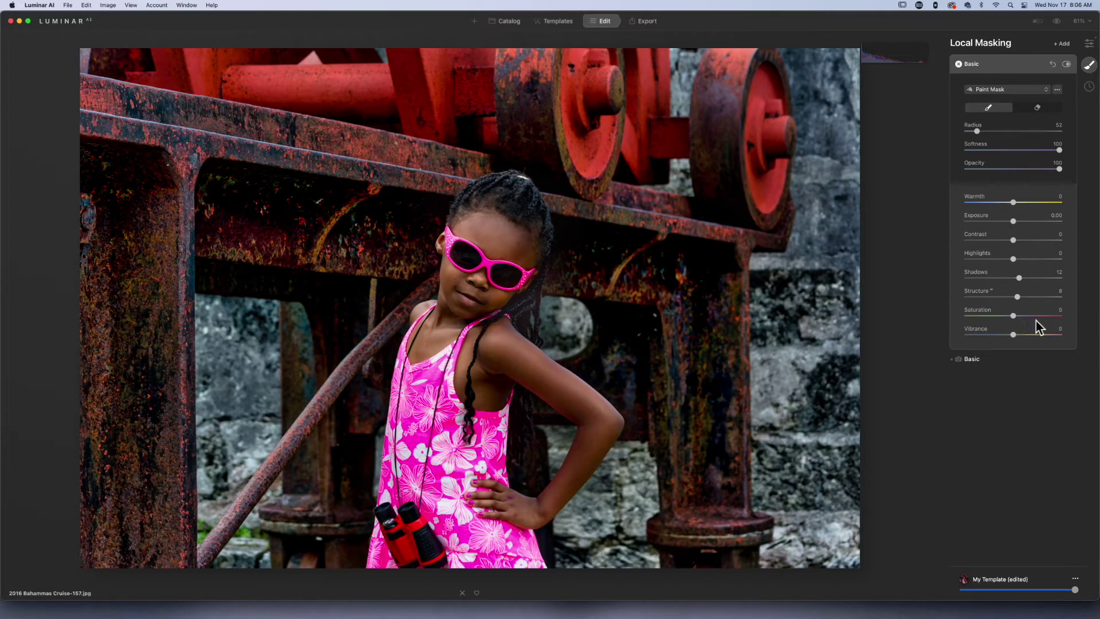
Set the hair mask to Shadows 10 and Structure 7
left_click_drag(1020, 279, 1017, 297)
left_click(1018, 297)
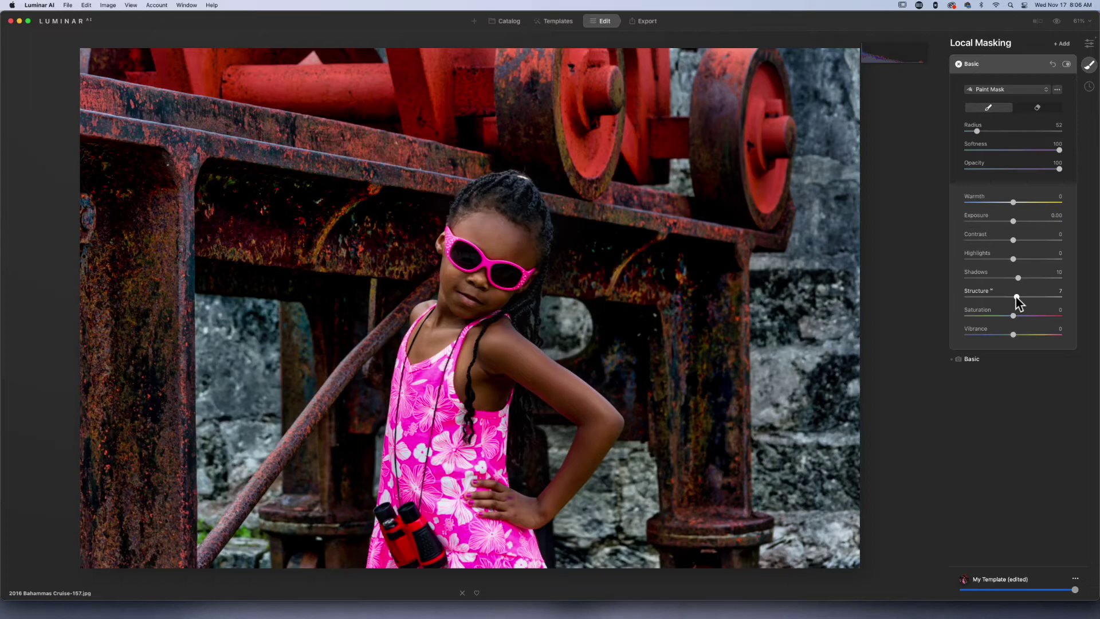
left_click_drag(1016, 297, 1016, 297)
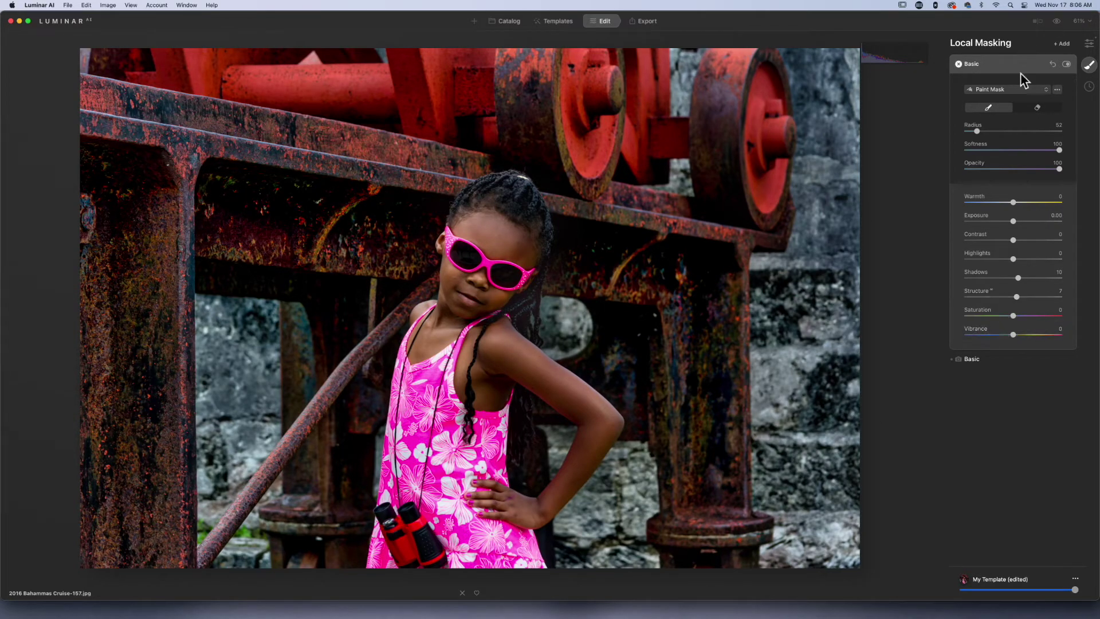
Collapse the hair mask and toggle Before/After with backslash, ending on the original photo
left_click(996, 64)
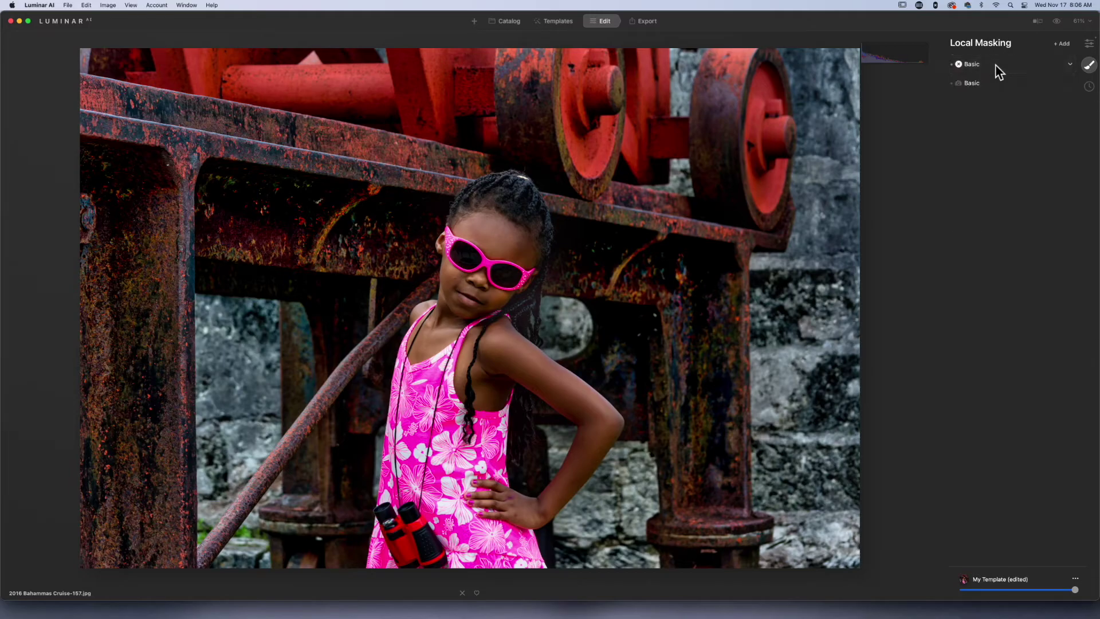
key("backslash")
key("backslash")
key("backslash")
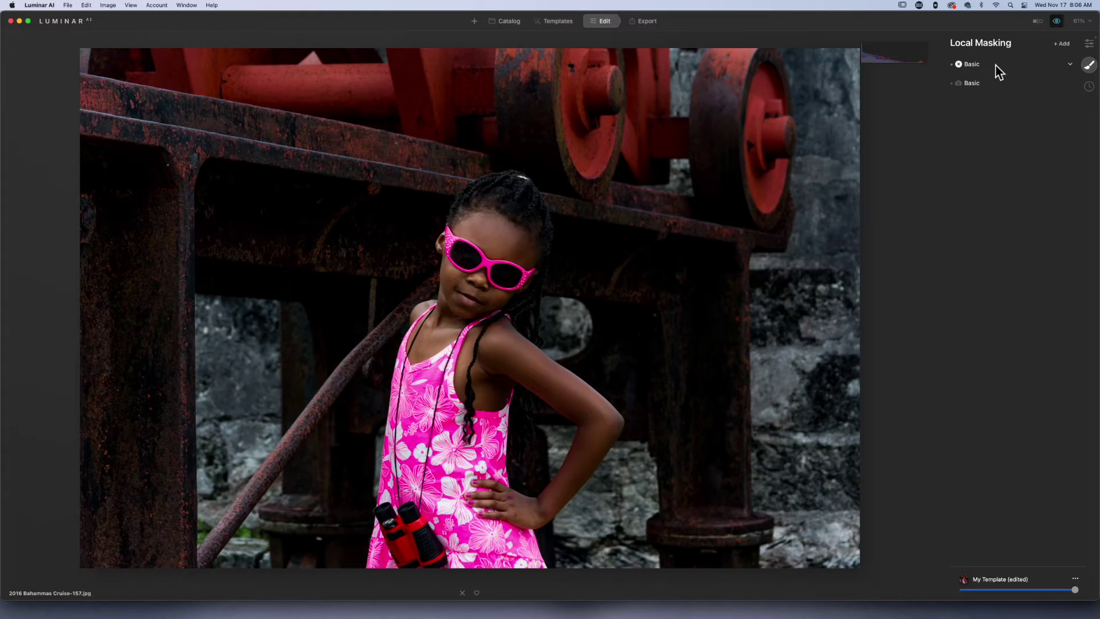
key("backslash")
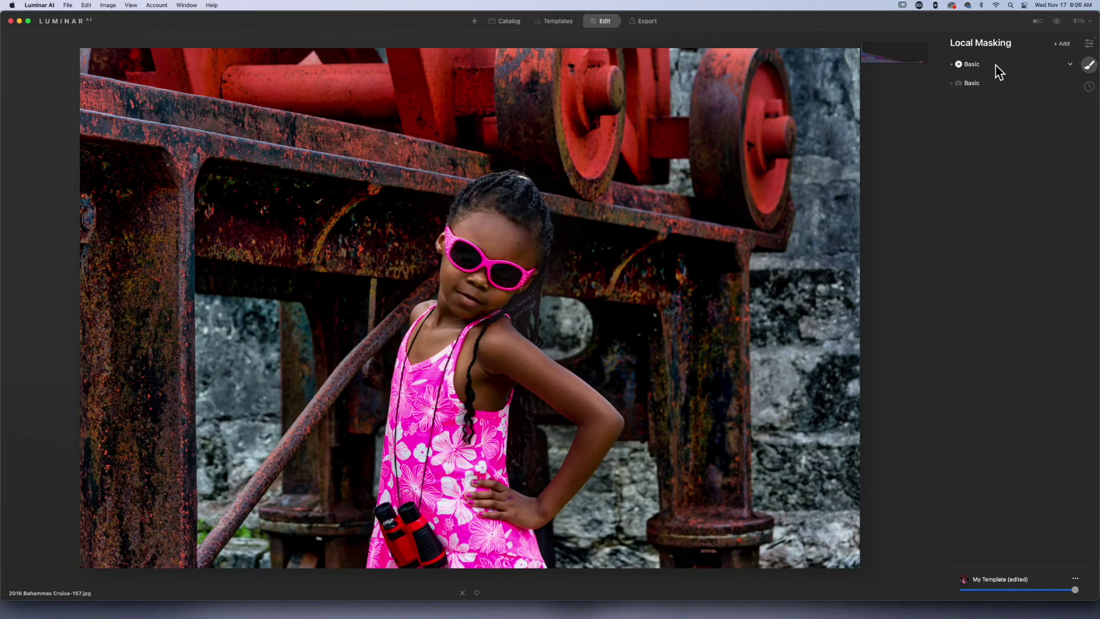
key("backslash")
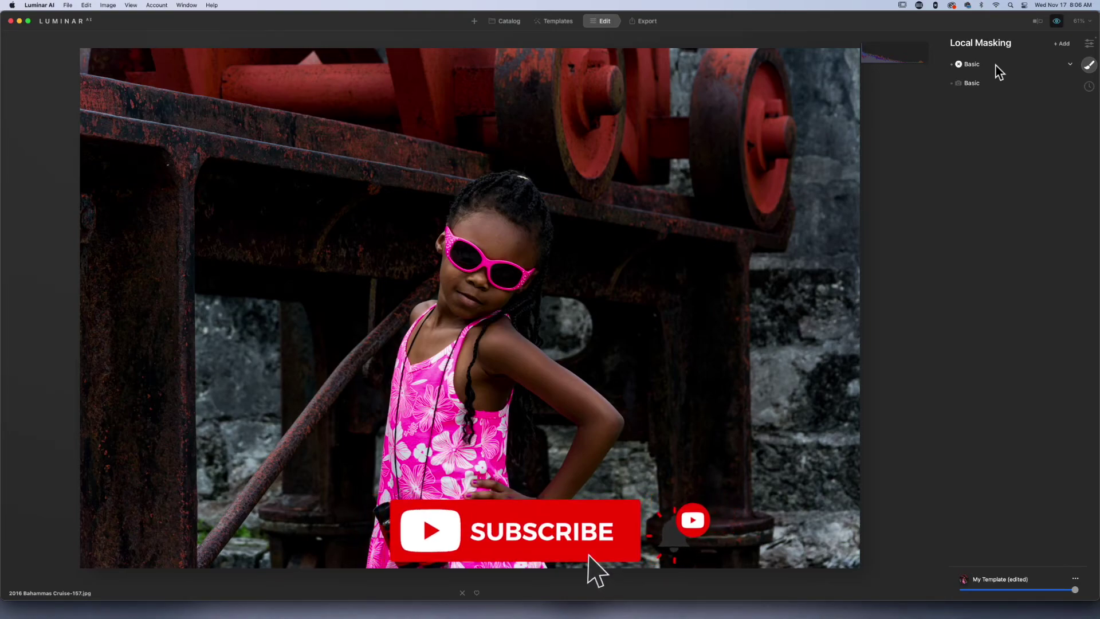
Switch the Before/After view back to the edited portrait with backslash
key("backslash")
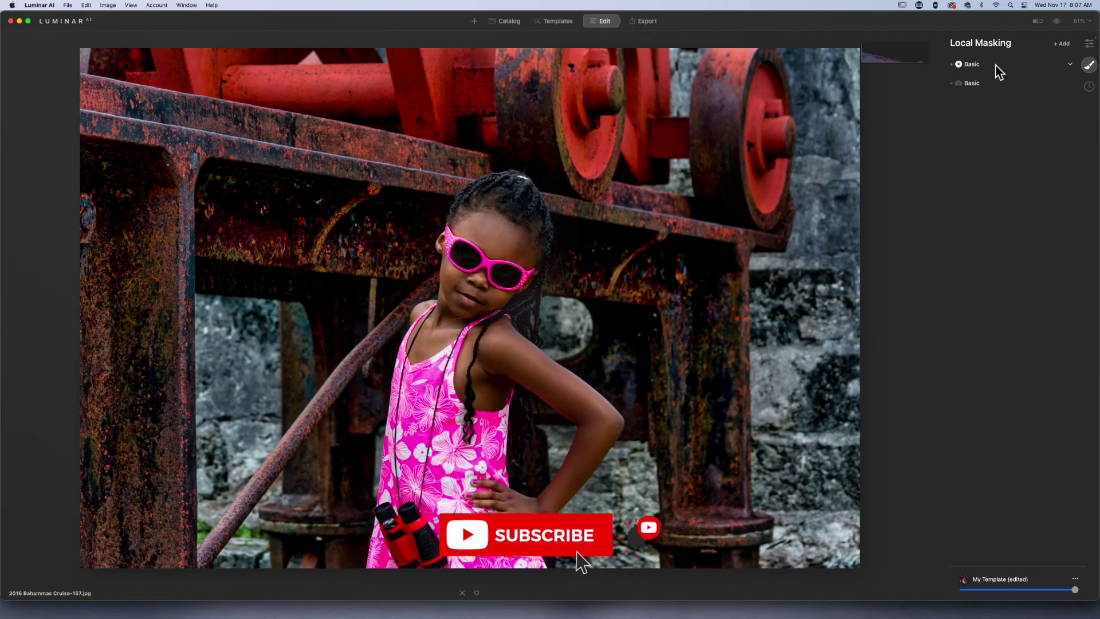